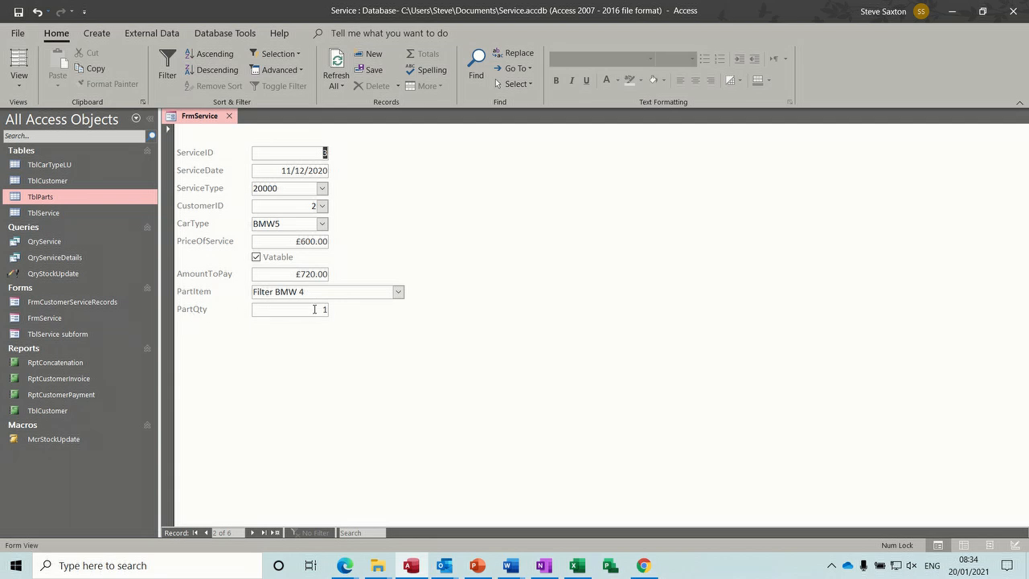
- View the part quantities in the TblParts table and close it to return to the service form
{"action": "left_click", "coordinate": [323, 309]}
{"action": "double_click", "coordinate": [54, 197]}
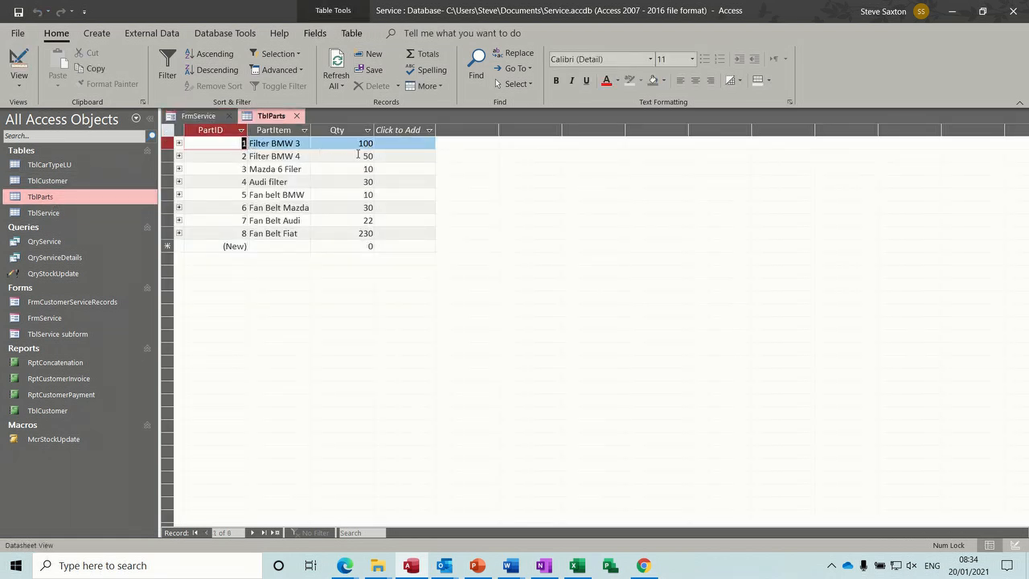
{"action": "left_click", "coordinate": [297, 115]}
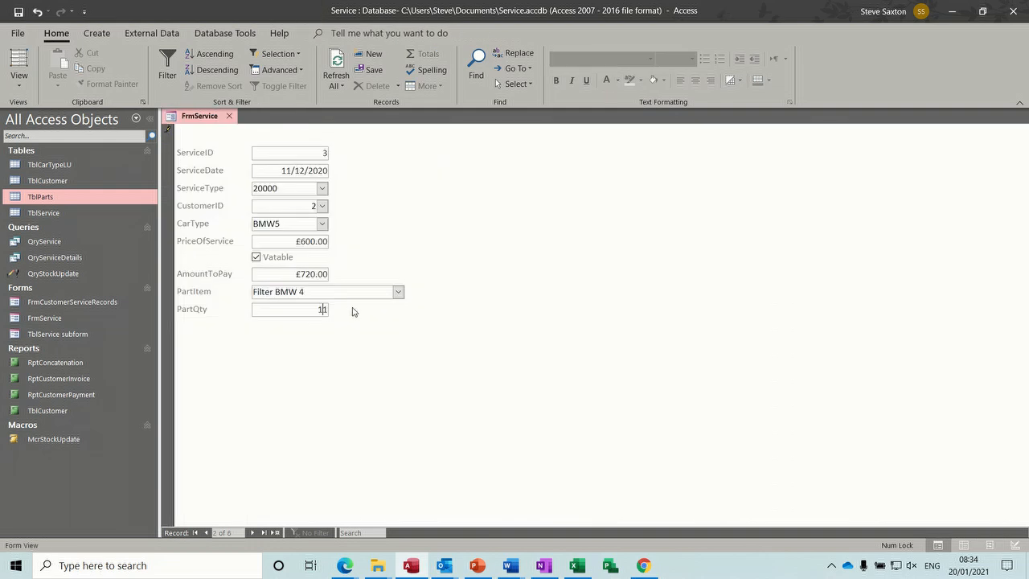
- Set PartQty to 11 in the Filter BMW 4 service record and confirm running the stock update query
{"action": "key", "text": "Tab"}
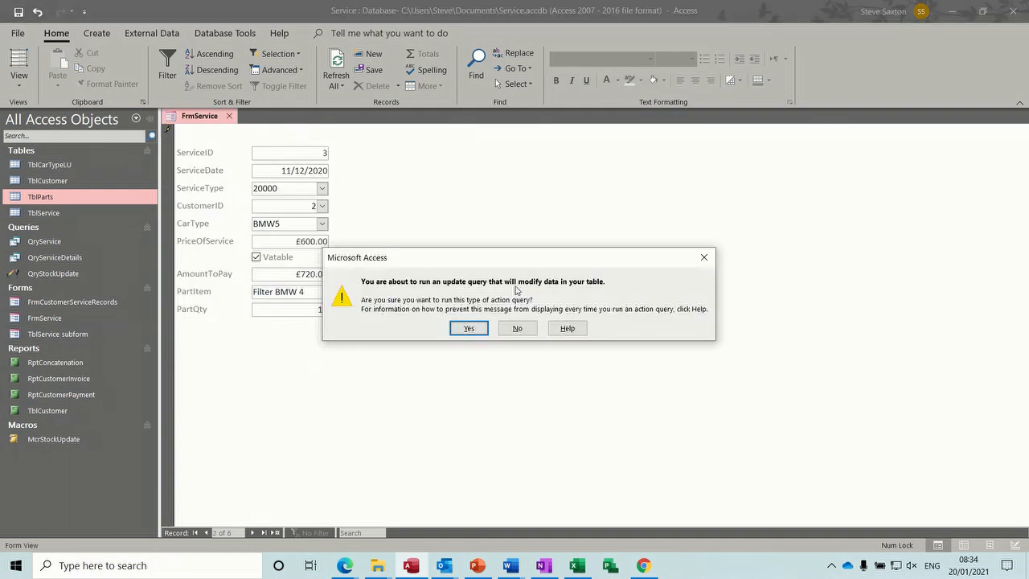
{"action": "left_click", "coordinate": [470, 330]}
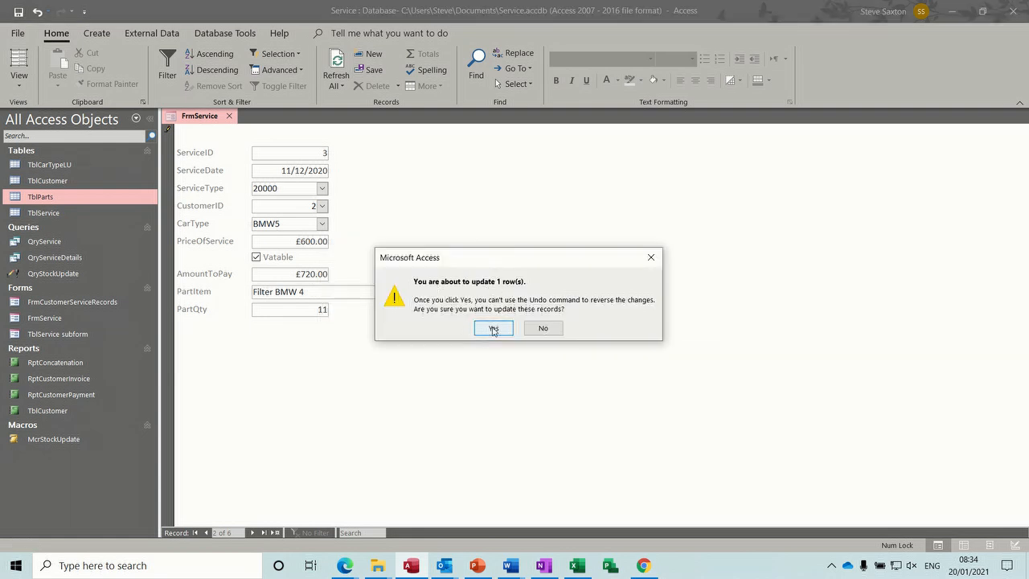
{"action": "left_click", "coordinate": [497, 325]}
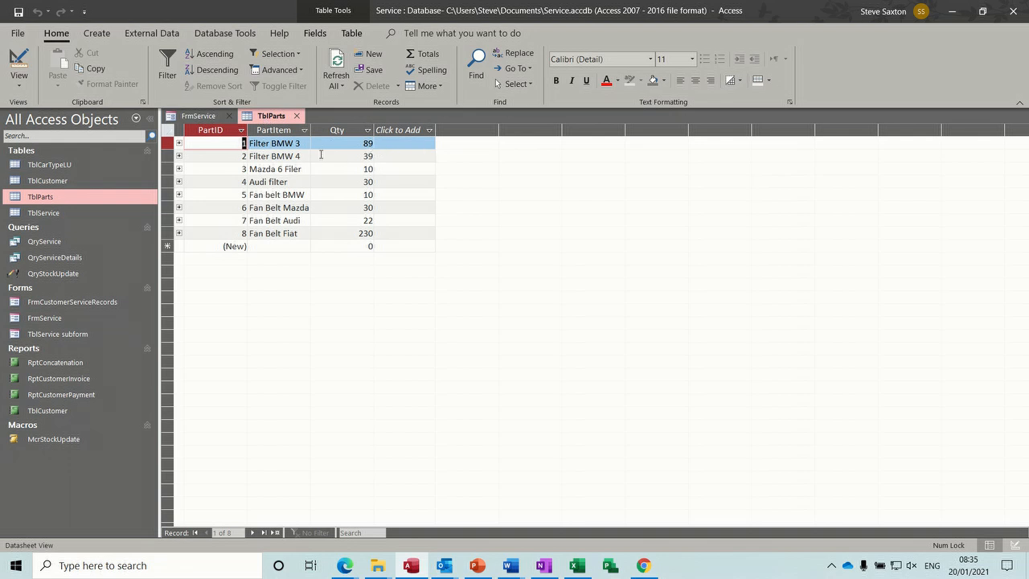
- Review the stock quantities in TblParts, and close the table and the FrmService form
{"action": "left_click", "coordinate": [297, 116]}
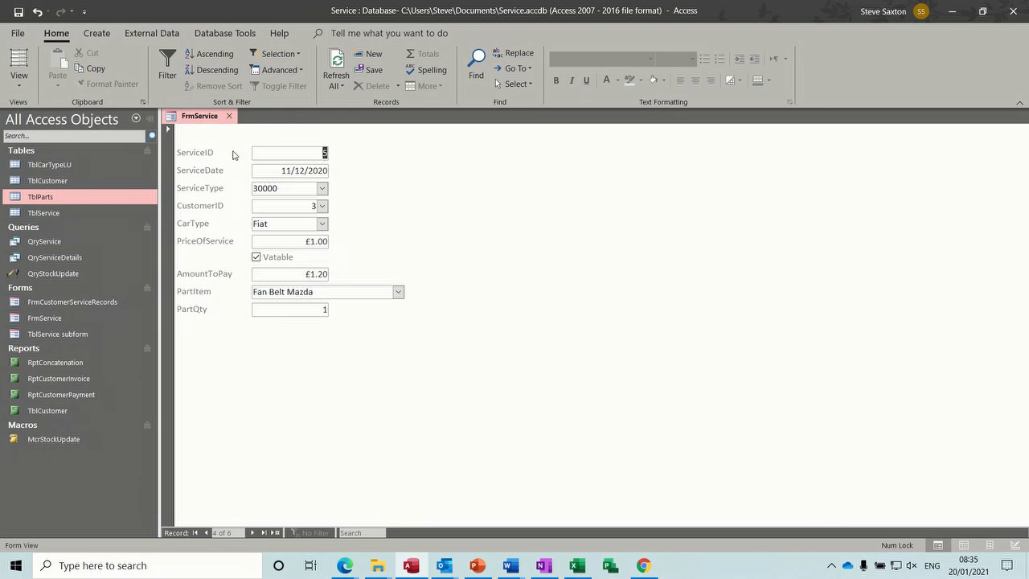
{"action": "left_click", "coordinate": [229, 117]}
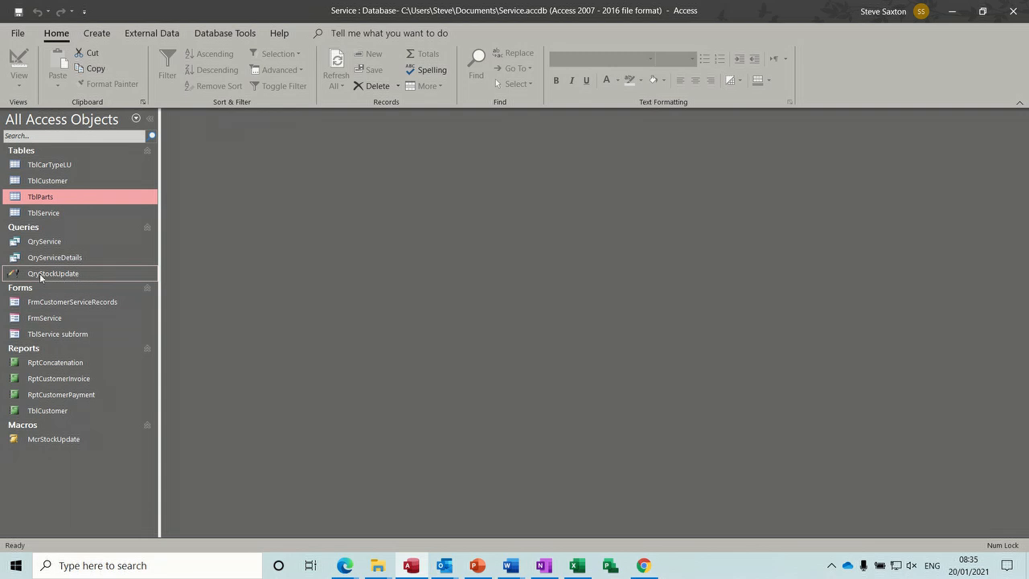
{"action": "left_click", "coordinate": [79, 279]}
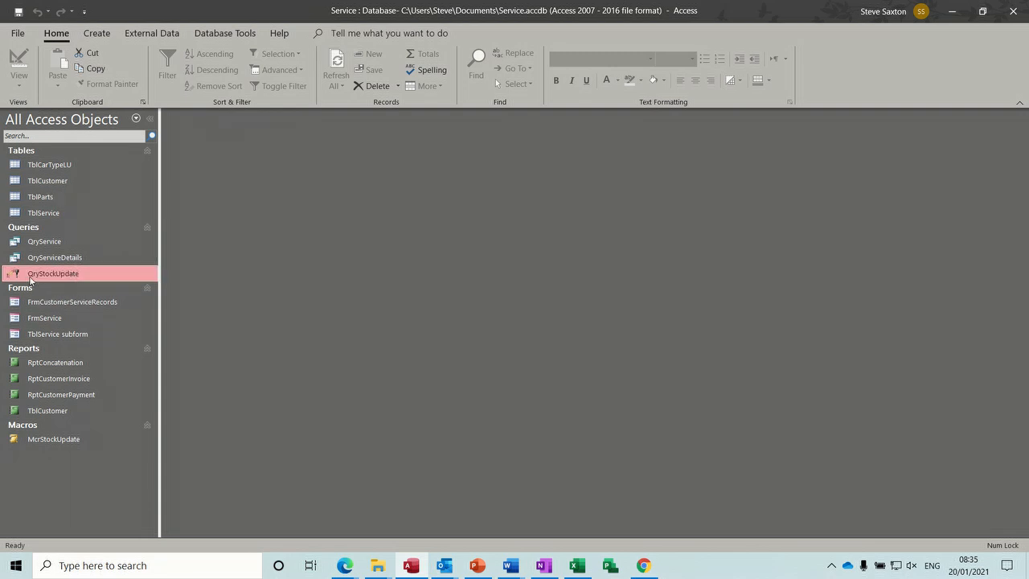
- Create a blank query in design view and close the property sheet and the table picker
{"action": "left_click", "coordinate": [97, 33]}
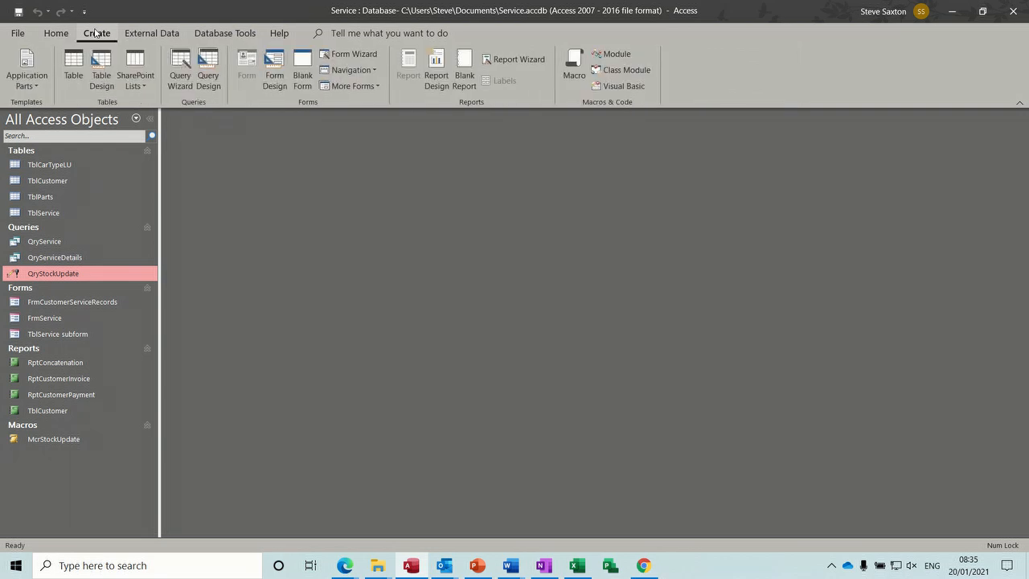
{"action": "left_click", "coordinate": [207, 68]}
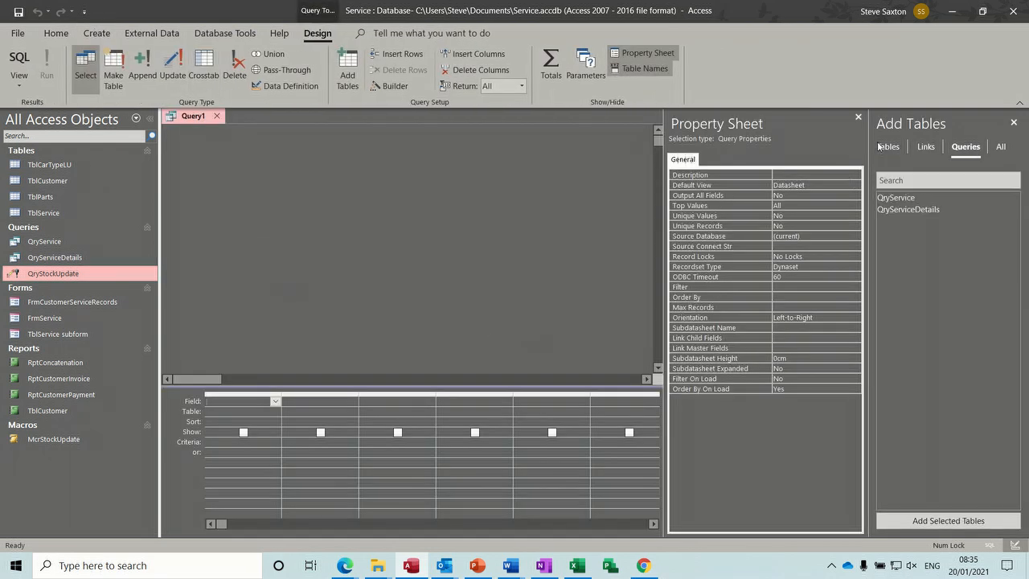
{"action": "left_click", "coordinate": [858, 117]}
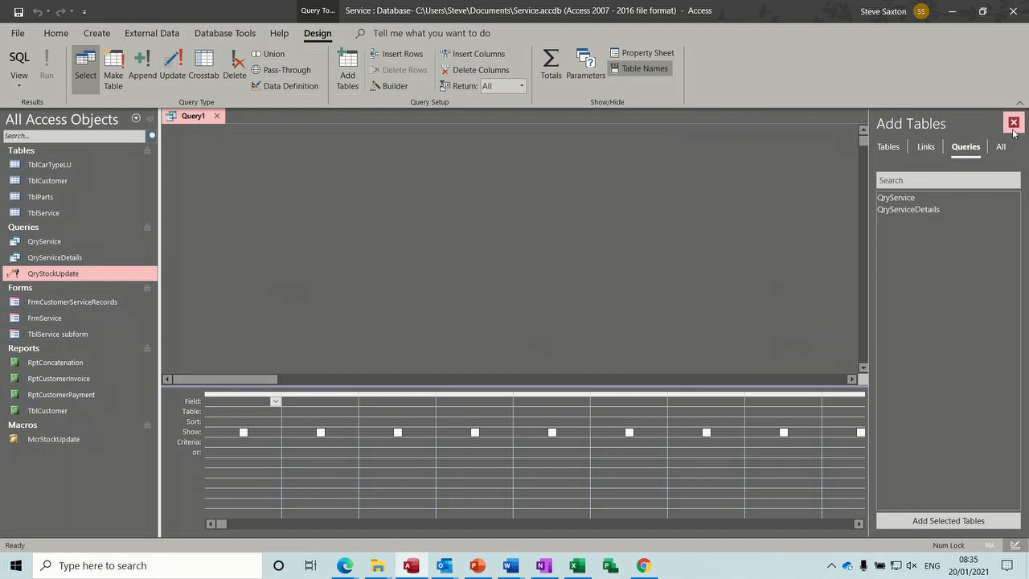
{"action": "left_click", "coordinate": [1014, 123]}
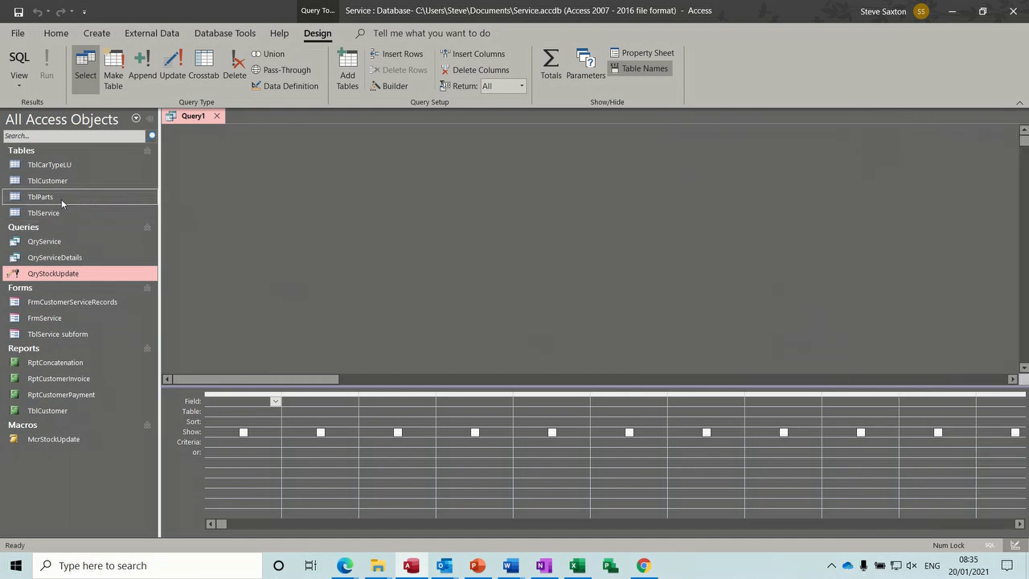
- Add TblParts with its Qty field to the new query and make it an update query
{"action": "left_click_drag", "start_coordinate": [39, 197], "coordinate": [280, 232]}
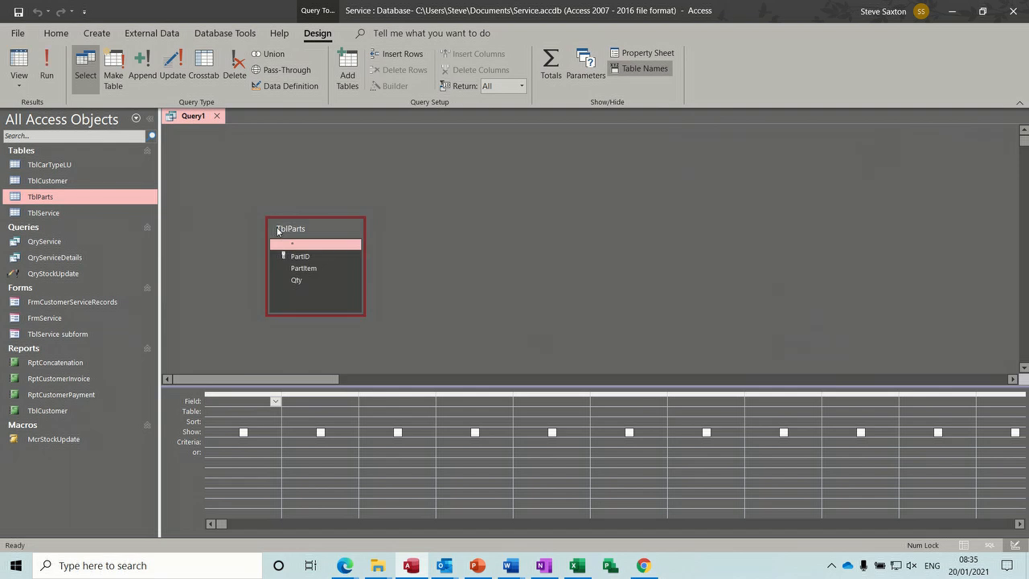
{"action": "double_click", "coordinate": [297, 280]}
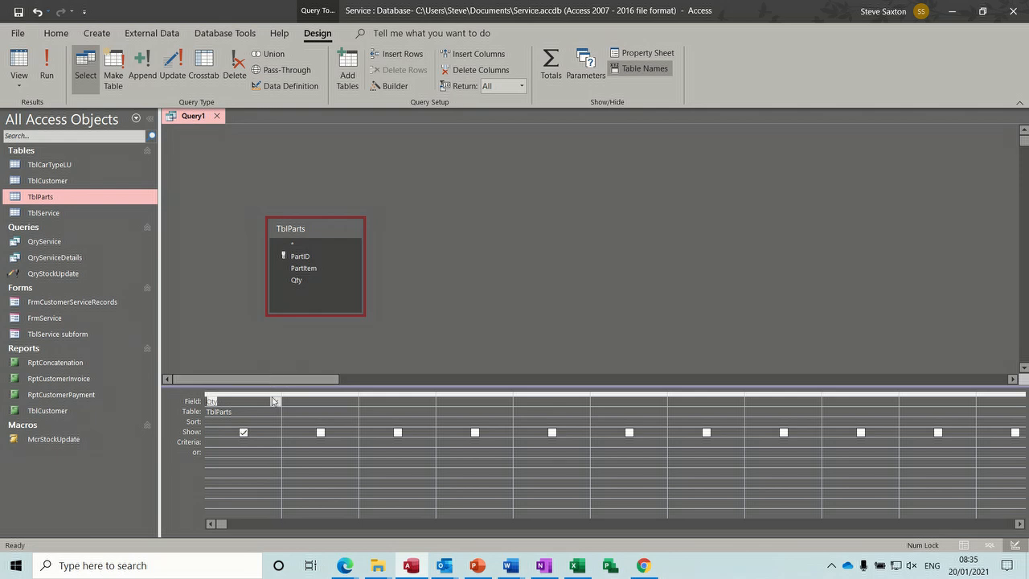
{"action": "left_click", "coordinate": [177, 67]}
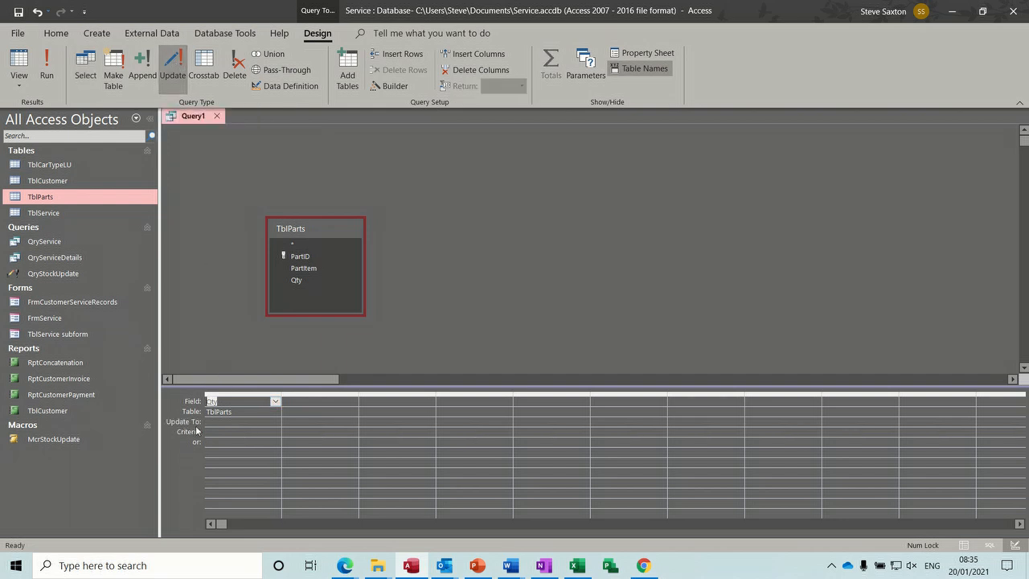
- Start building the Update To expression for Qty with "[TblParts]![Qty] -" in the Expression Builder
{"action": "left_click", "coordinate": [231, 423]}
{"action": "left_click", "coordinate": [387, 87]}
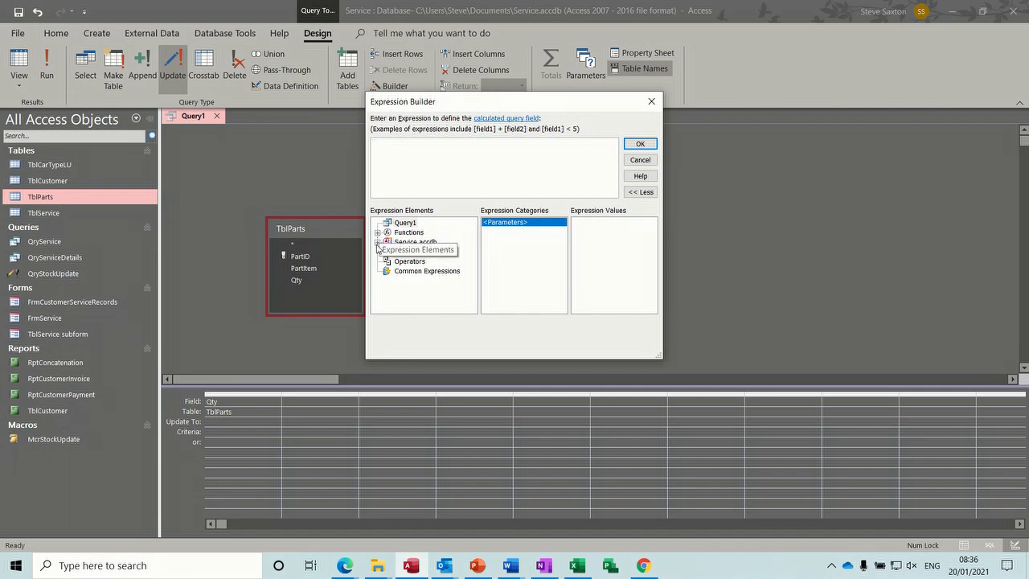
{"action": "left_click", "coordinate": [377, 241]}
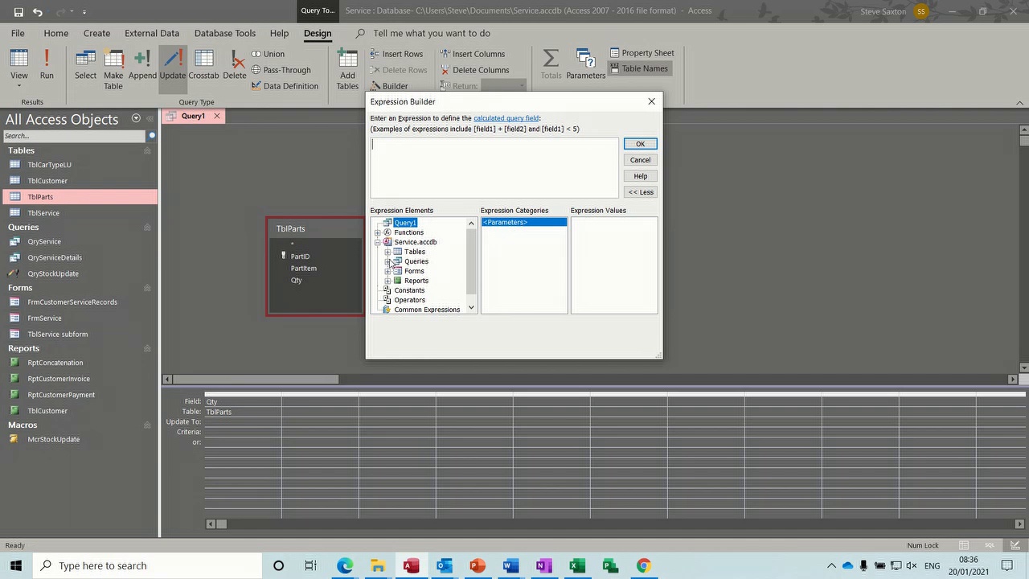
{"action": "left_click", "coordinate": [388, 253]}
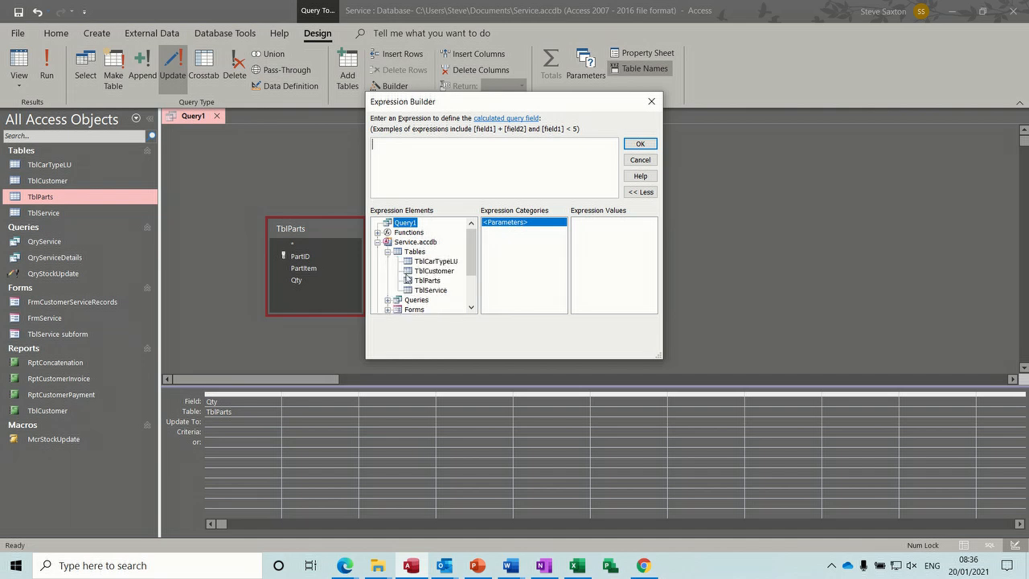
{"action": "left_click", "coordinate": [410, 280]}
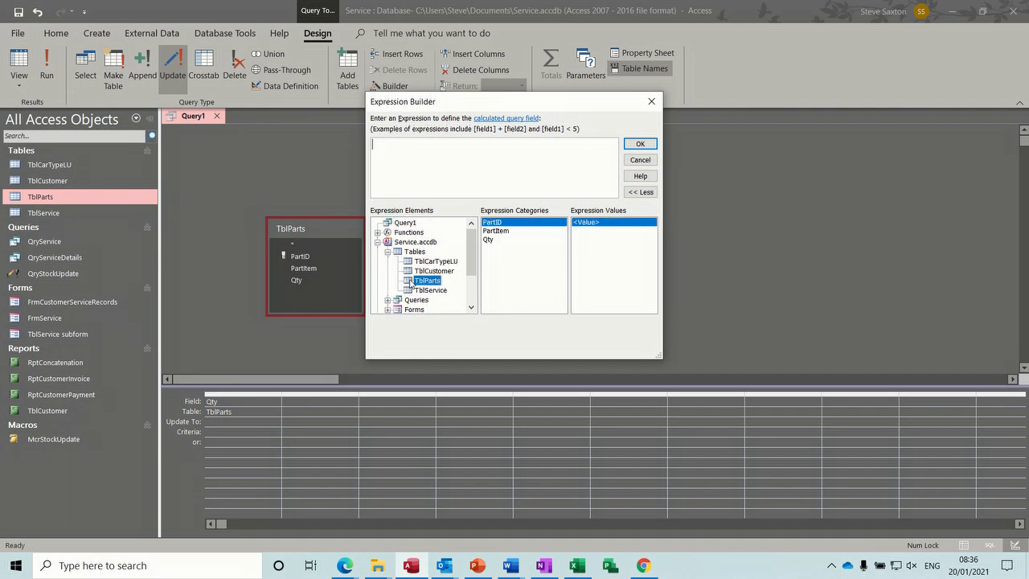
{"action": "double_click", "coordinate": [489, 240]}
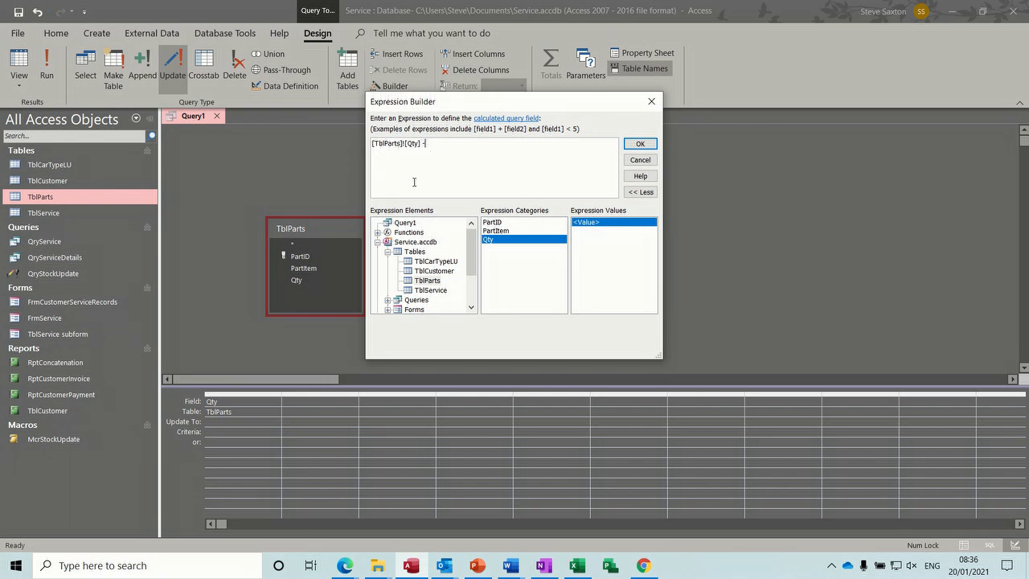
- Complete the expression by subtracting the PartQty control of the FrmService form, and accept it
{"action": "scroll", "coordinate": [472, 275], "scroll_direction": "down", "scroll_amount": 1}
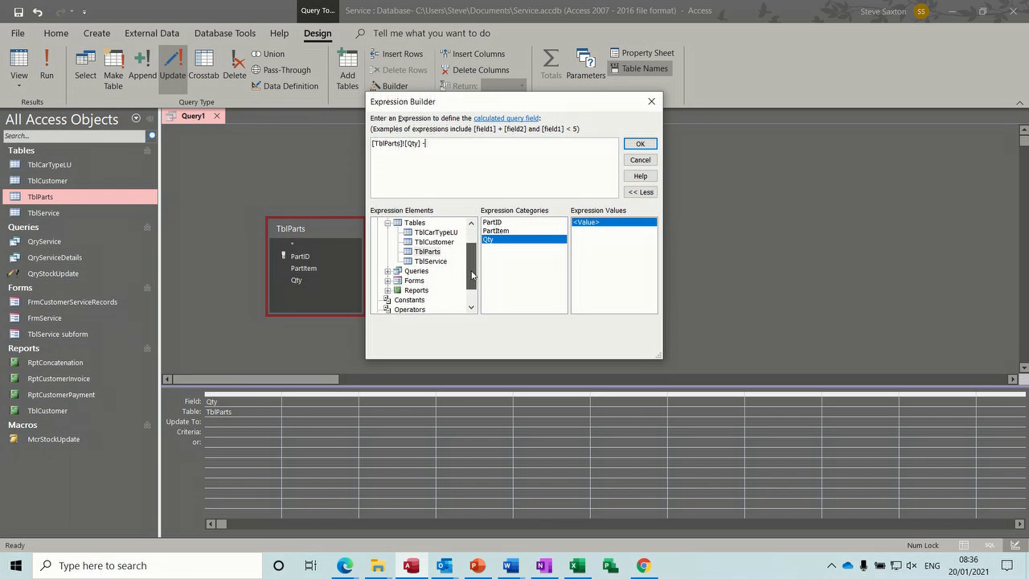
{"action": "left_click", "coordinate": [388, 281]}
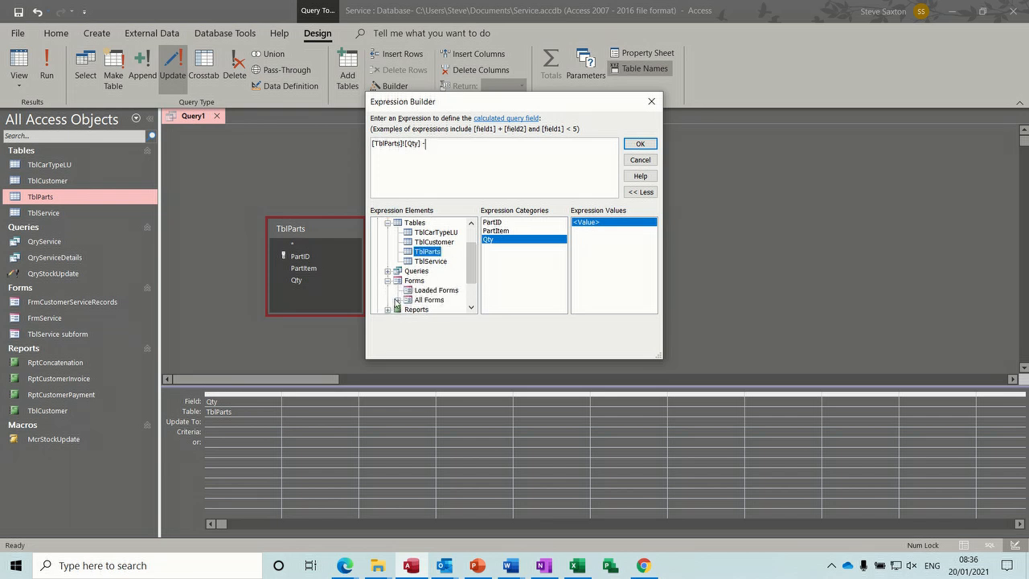
{"action": "left_click", "coordinate": [397, 301]}
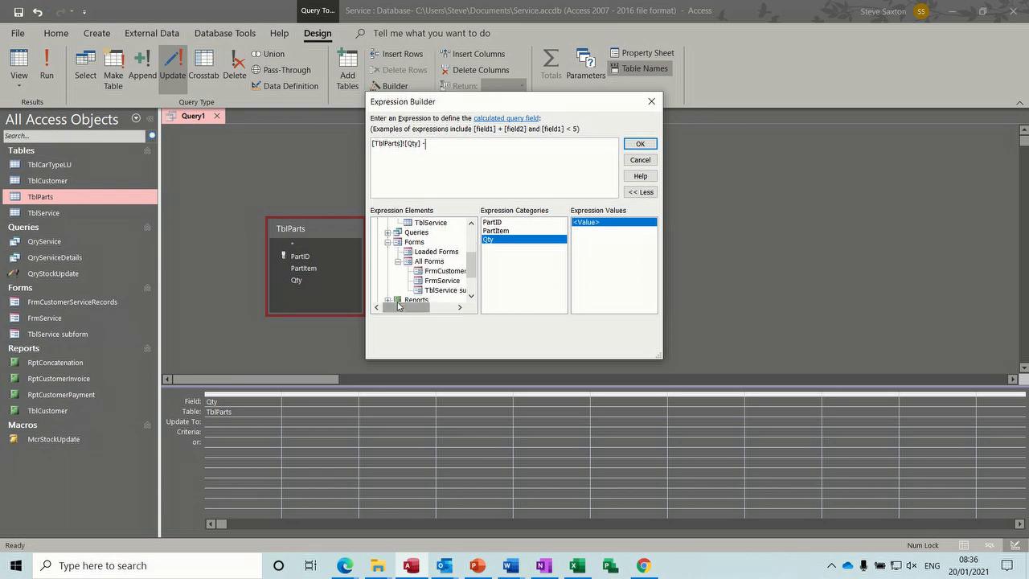
{"action": "left_click", "coordinate": [441, 280]}
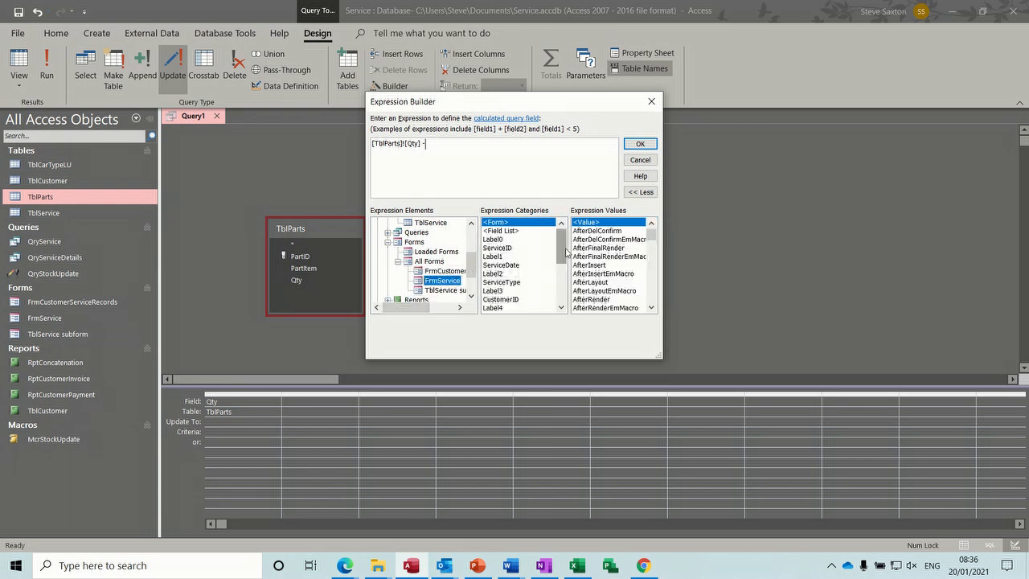
{"action": "left_click_drag", "start_coordinate": [563, 252], "coordinate": [562, 300]}
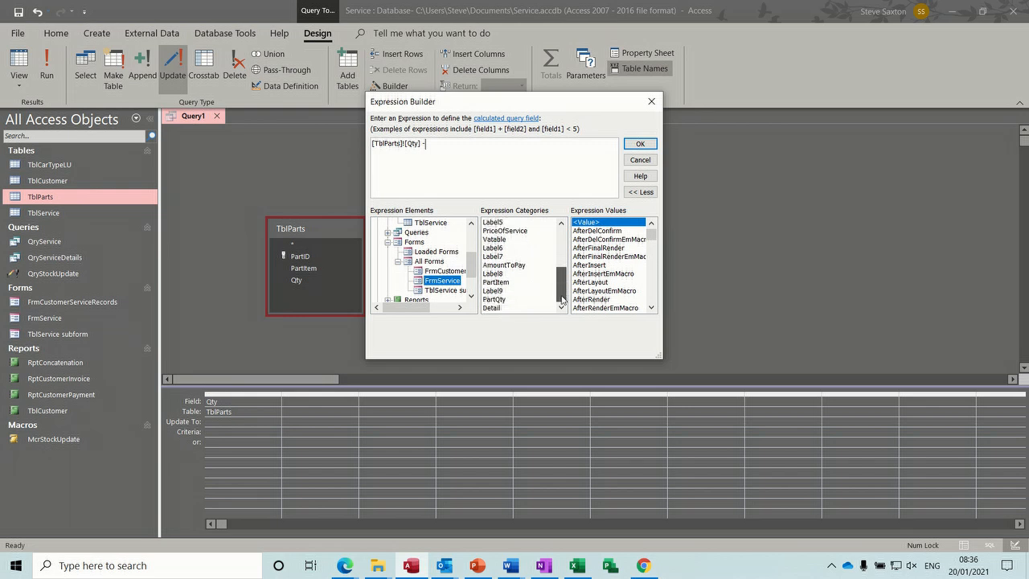
{"action": "double_click", "coordinate": [504, 301]}
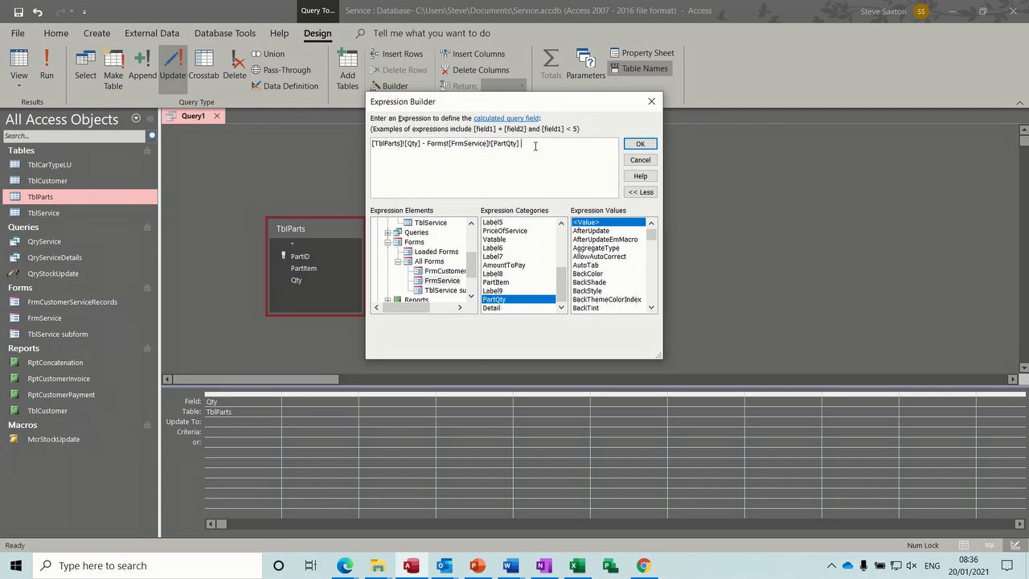
{"action": "left_click", "coordinate": [641, 144]}
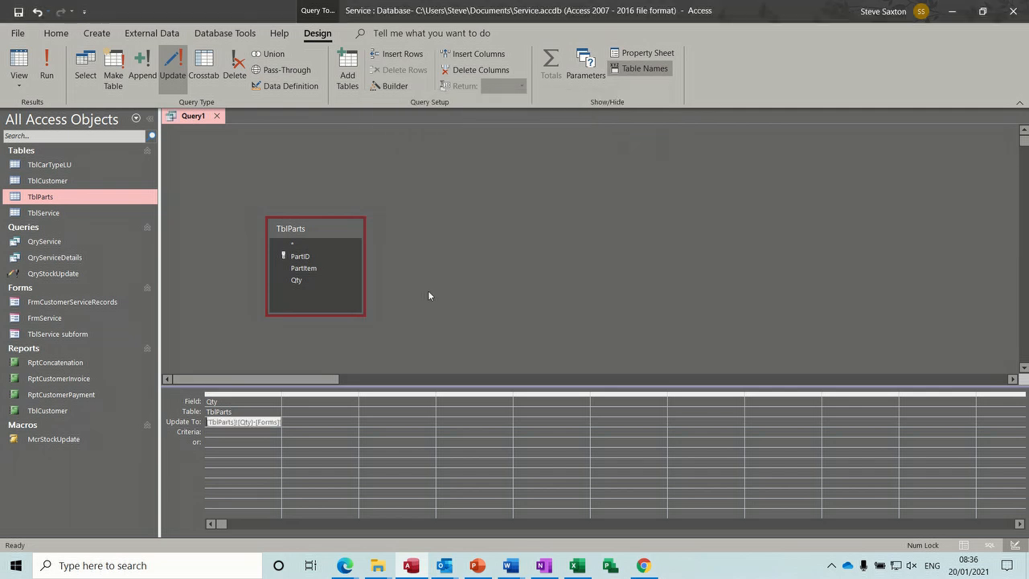
- Widen the Qty column in the query grid to fit the whole Update To expression
{"action": "left_click_drag", "start_coordinate": [282, 400], "coordinate": [325, 404]}
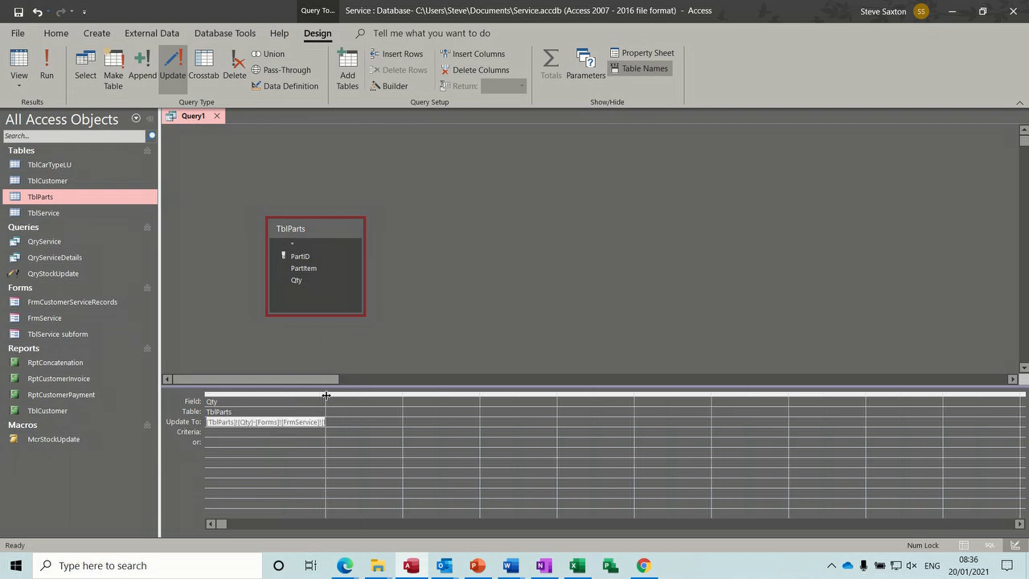
{"action": "left_click_drag", "start_coordinate": [326, 392], "coordinate": [349, 395]}
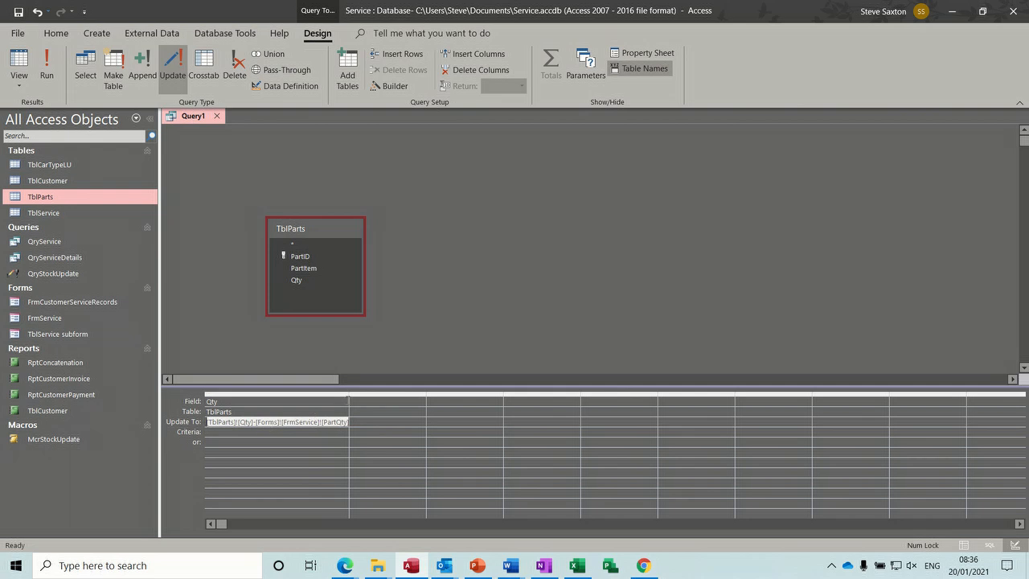
{"action": "left_click_drag", "start_coordinate": [349, 396], "coordinate": [360, 395]}
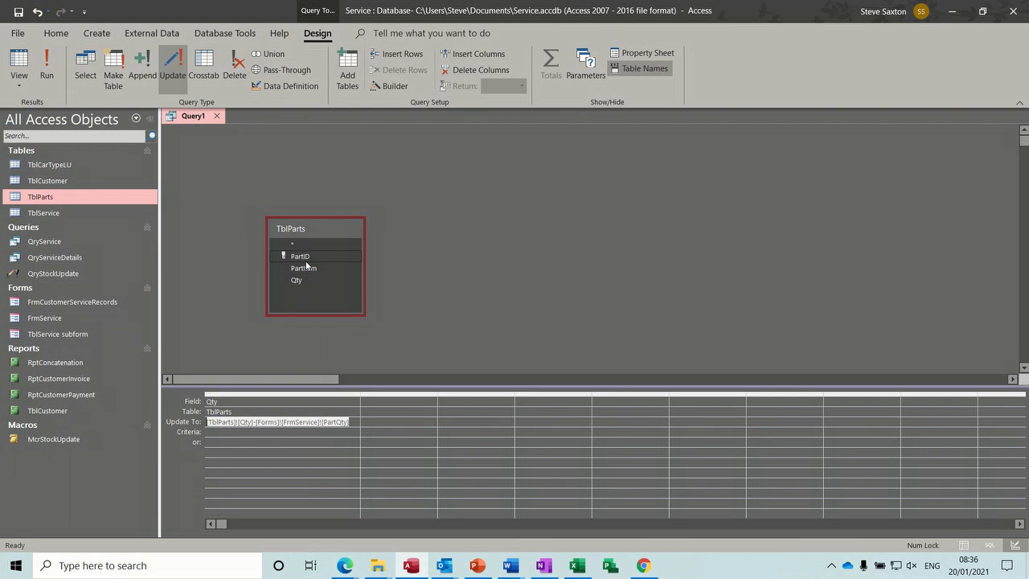
- Examine the PartID criteria in the design of the existing QryStockUpdate query, and return to the new query
{"action": "left_click", "coordinate": [370, 401]}
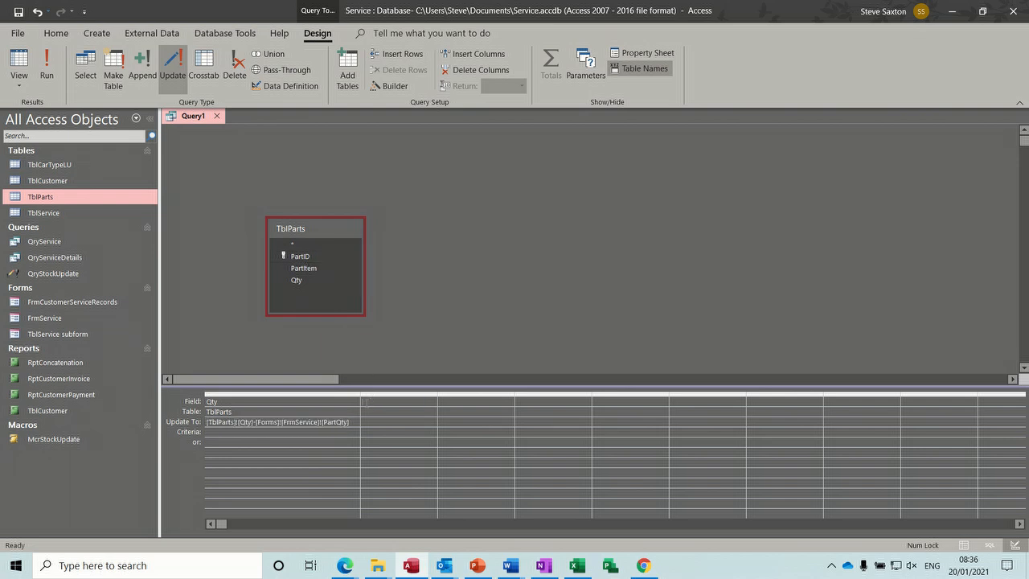
{"action": "right_click", "coordinate": [64, 277]}
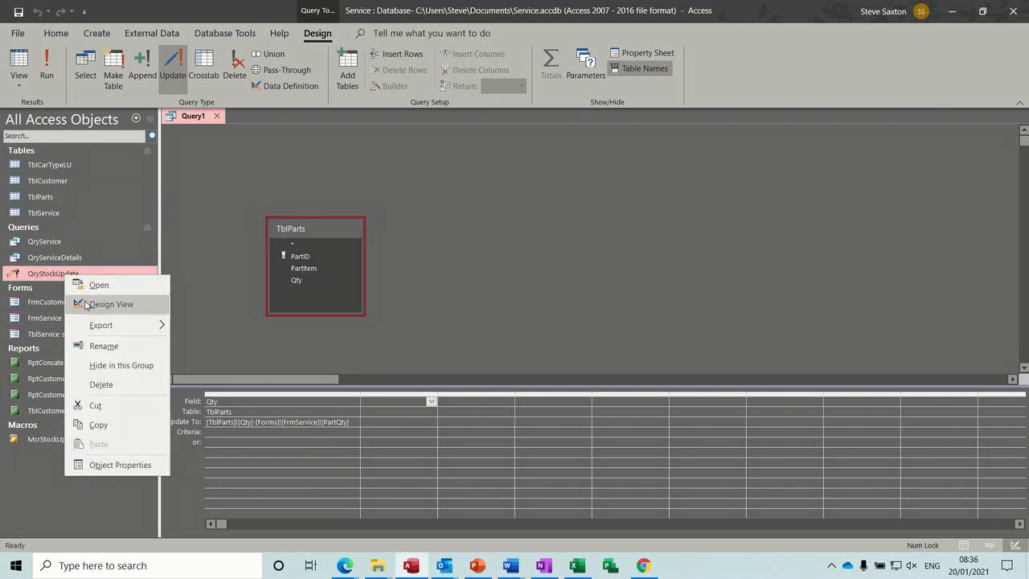
{"action": "left_click", "coordinate": [85, 303]}
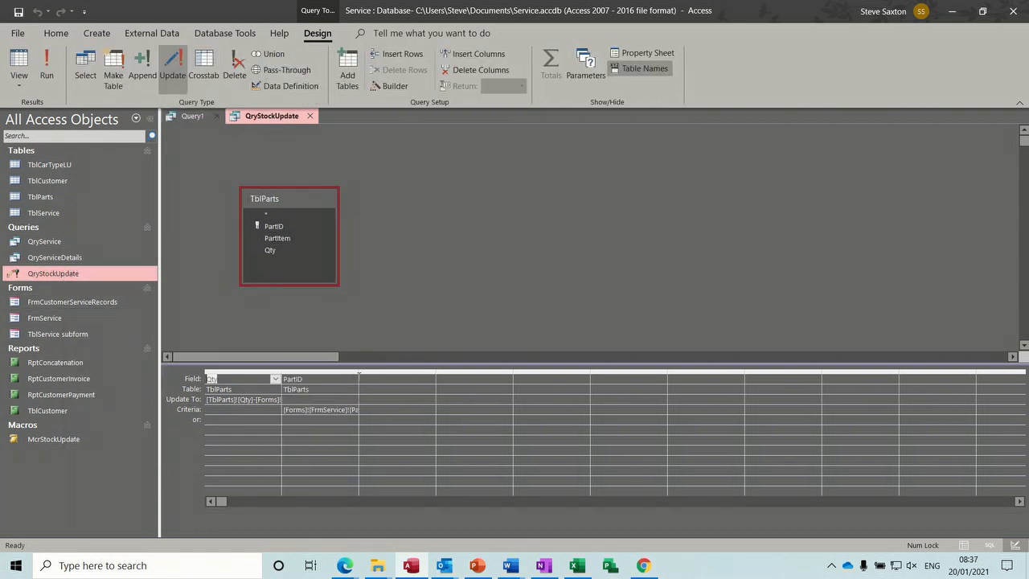
{"action": "left_click_drag", "start_coordinate": [357, 373], "coordinate": [432, 375]}
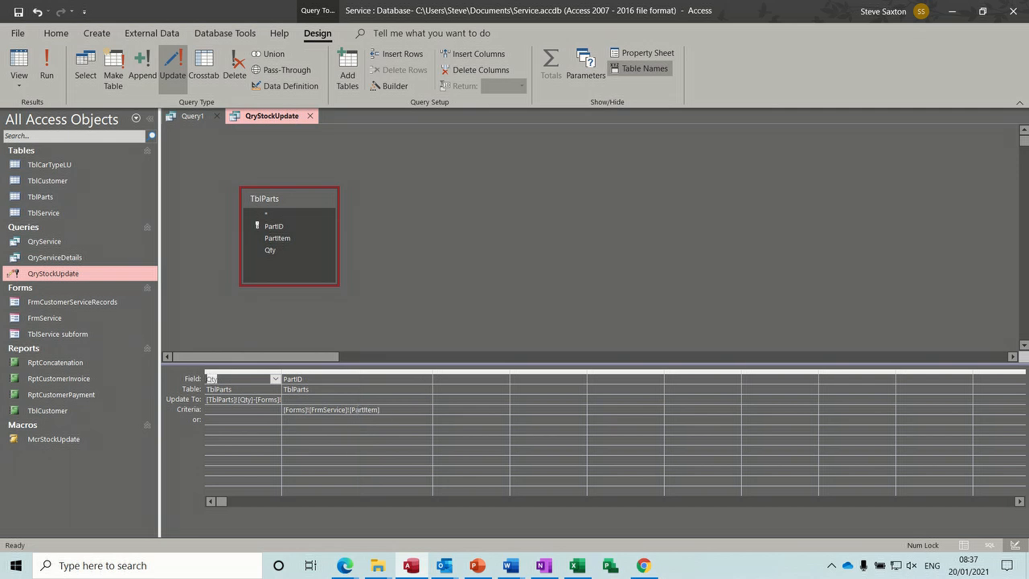
{"action": "left_click", "coordinate": [185, 118]}
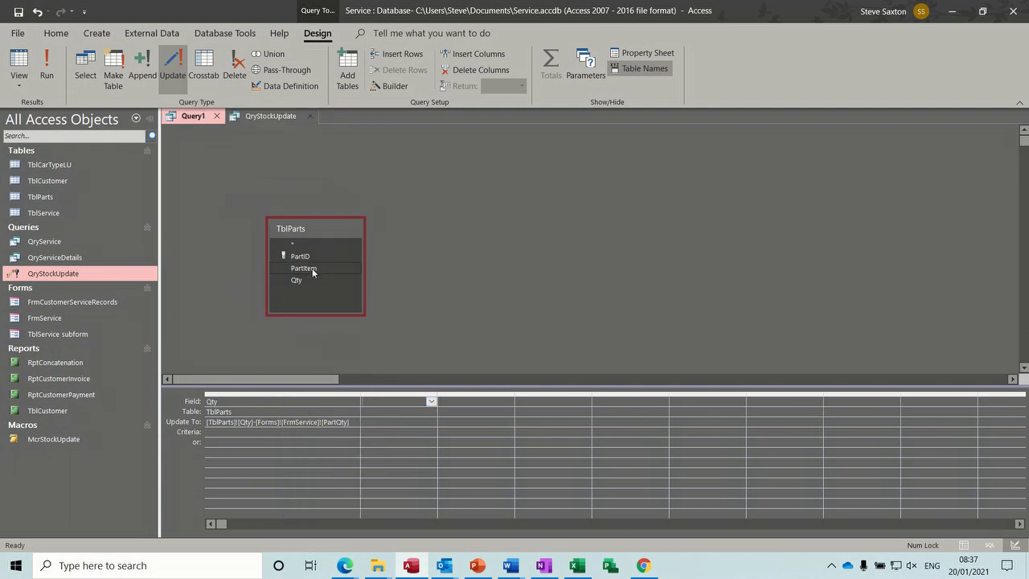
- Add PartID to the query grid with the FrmService form's PartItem control as its criteria, and compare it with the QryStockUpdate query
{"action": "left_click_drag", "start_coordinate": [305, 257], "coordinate": [407, 428]}
{"action": "left_click", "coordinate": [374, 432]}
{"action": "left_click", "coordinate": [391, 91]}
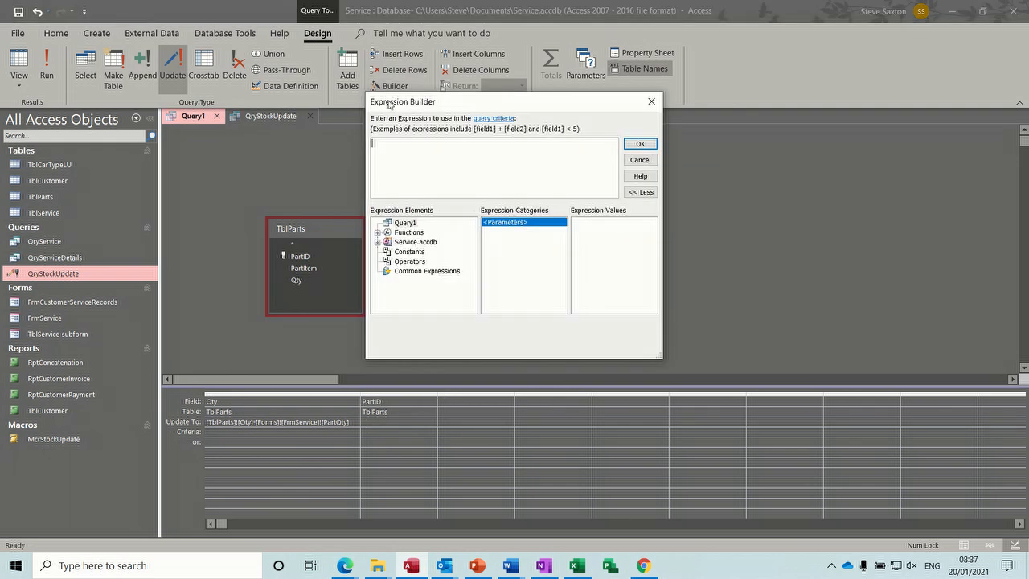
{"action": "left_click", "coordinate": [378, 243]}
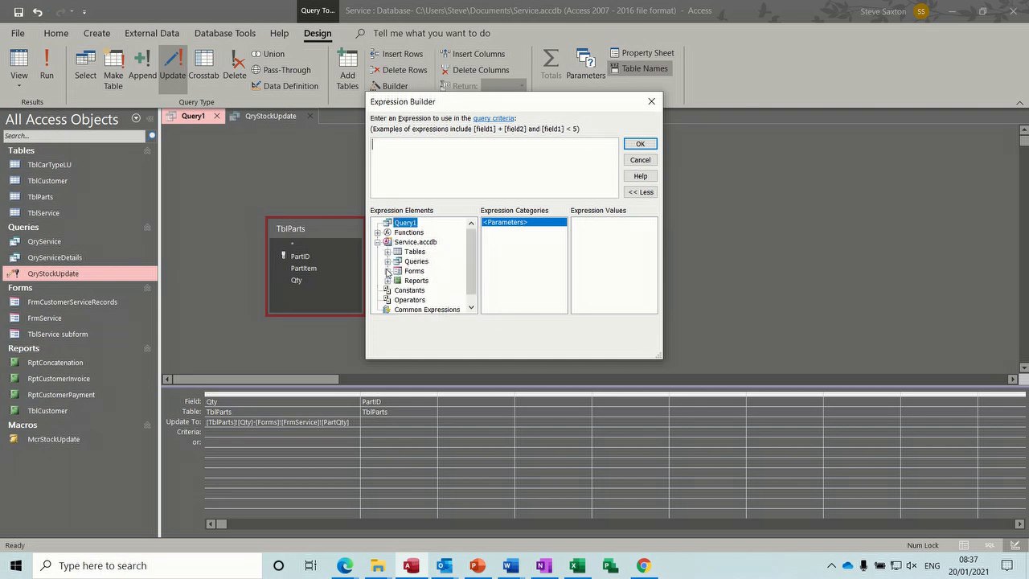
{"action": "left_click", "coordinate": [387, 271]}
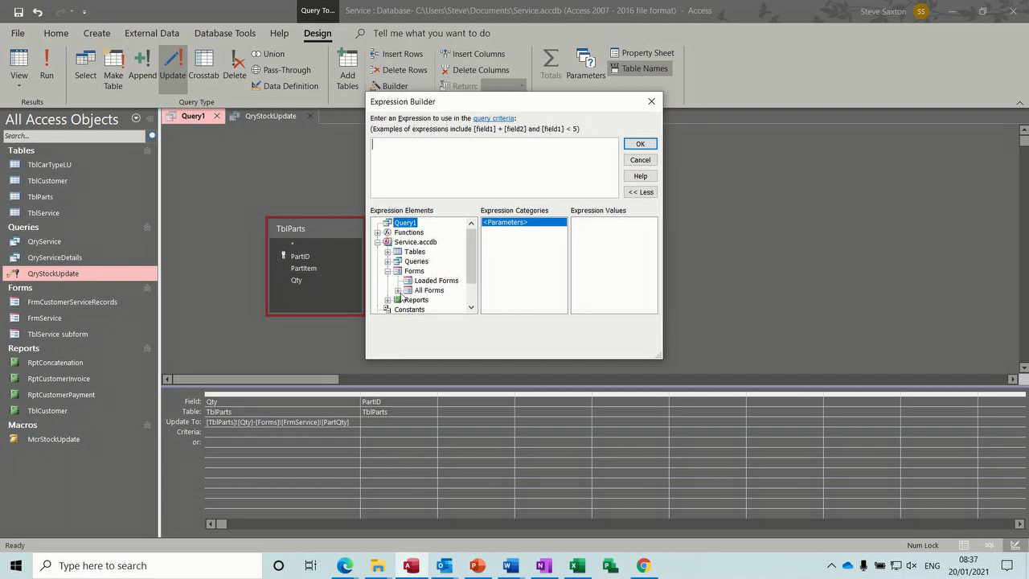
{"action": "left_click", "coordinate": [398, 290]}
{"action": "left_click", "coordinate": [427, 281]}
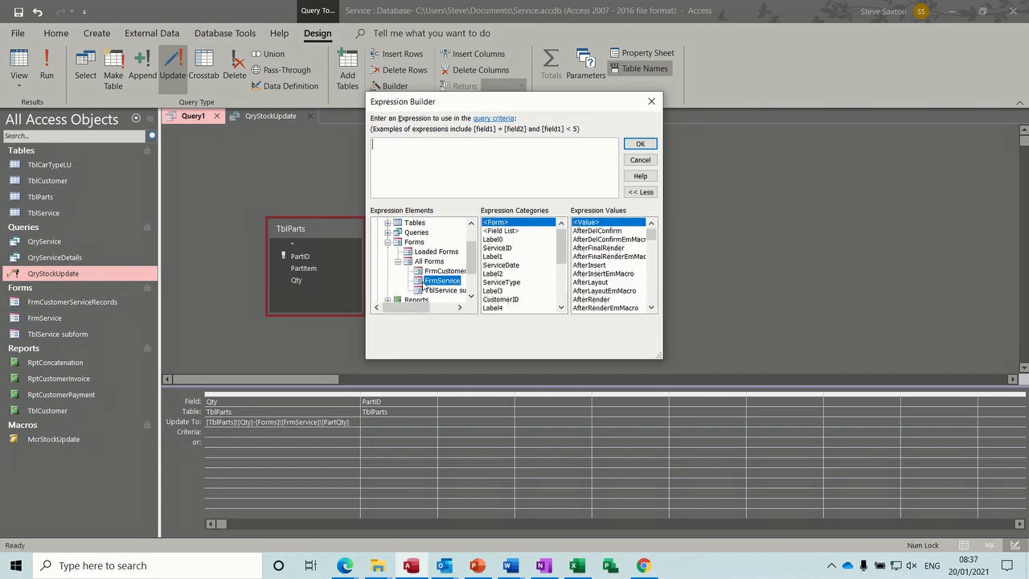
{"action": "left_click_drag", "start_coordinate": [562, 249], "coordinate": [563, 282]}
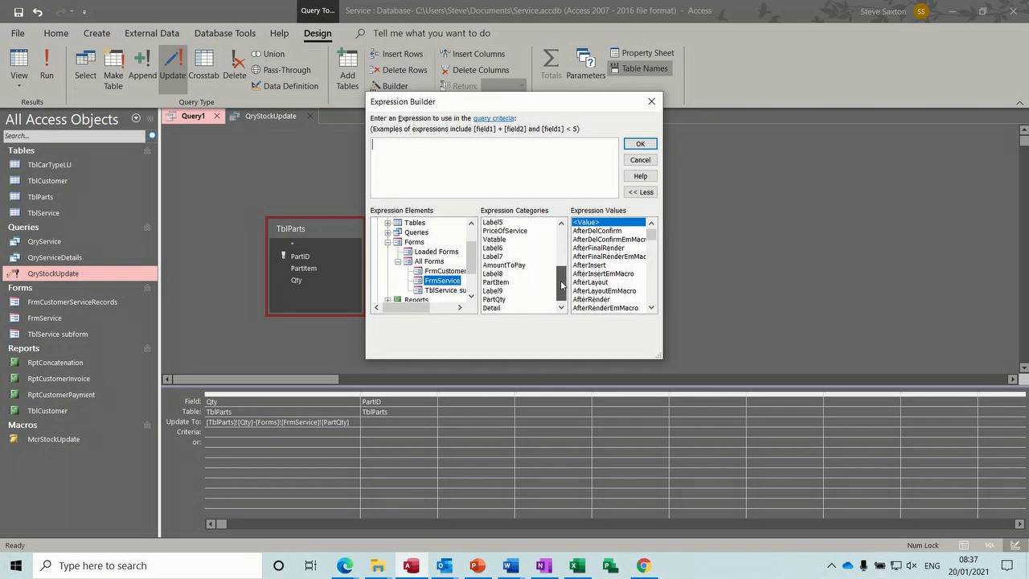
{"action": "double_click", "coordinate": [497, 282]}
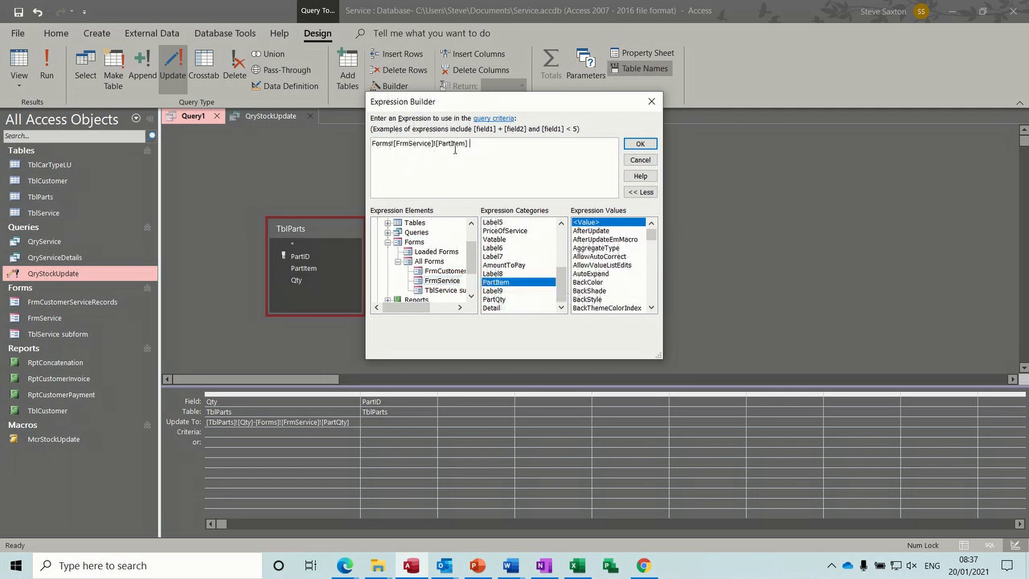
{"action": "left_click", "coordinate": [642, 146]}
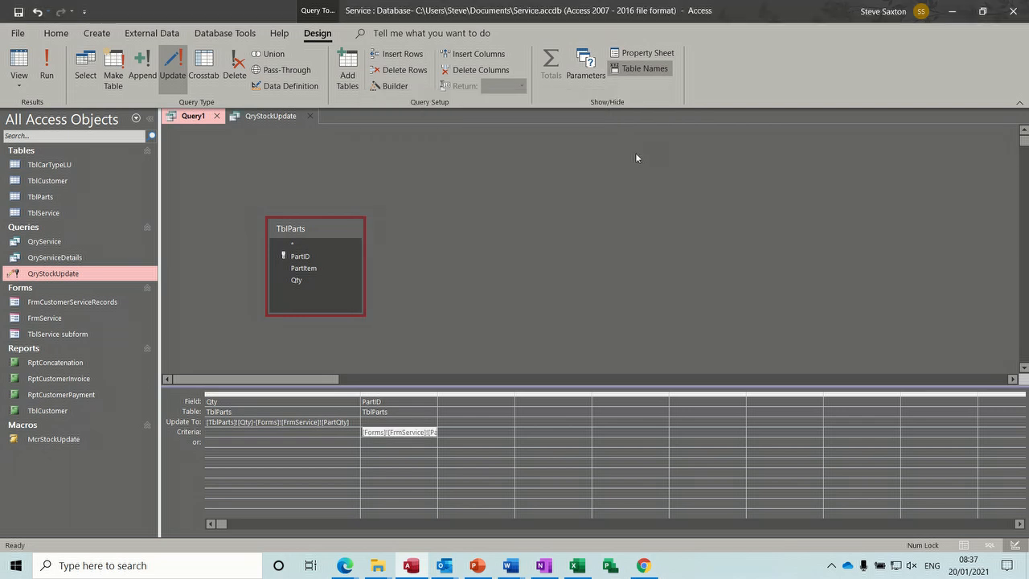
{"action": "left_click", "coordinate": [255, 118]}
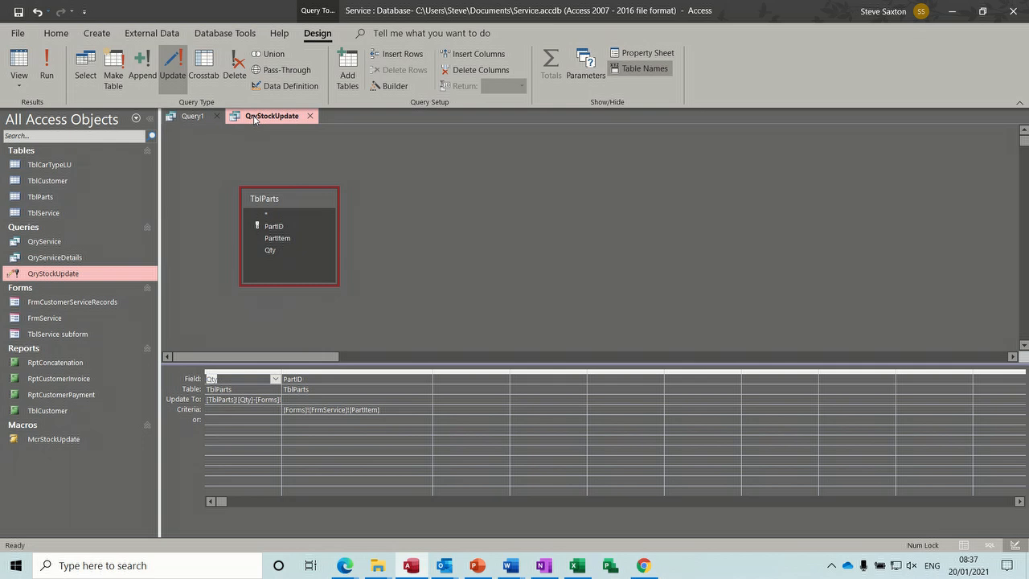
{"action": "left_click", "coordinate": [186, 118]}
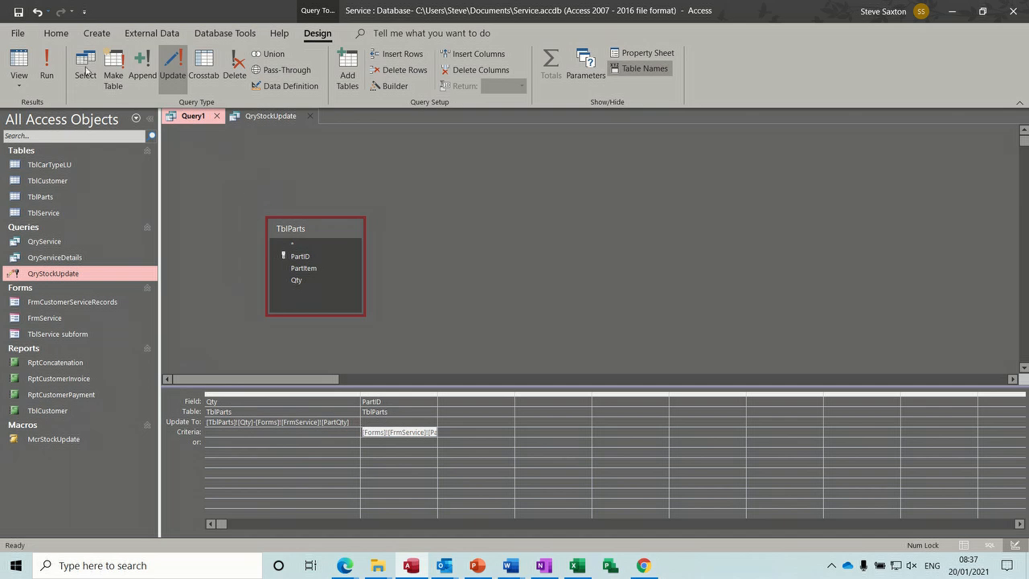
- Save the new query as QryUpdate1, and close both open queries
{"action": "left_click", "coordinate": [18, 11]}
{"action": "type", "text": "Qry"}
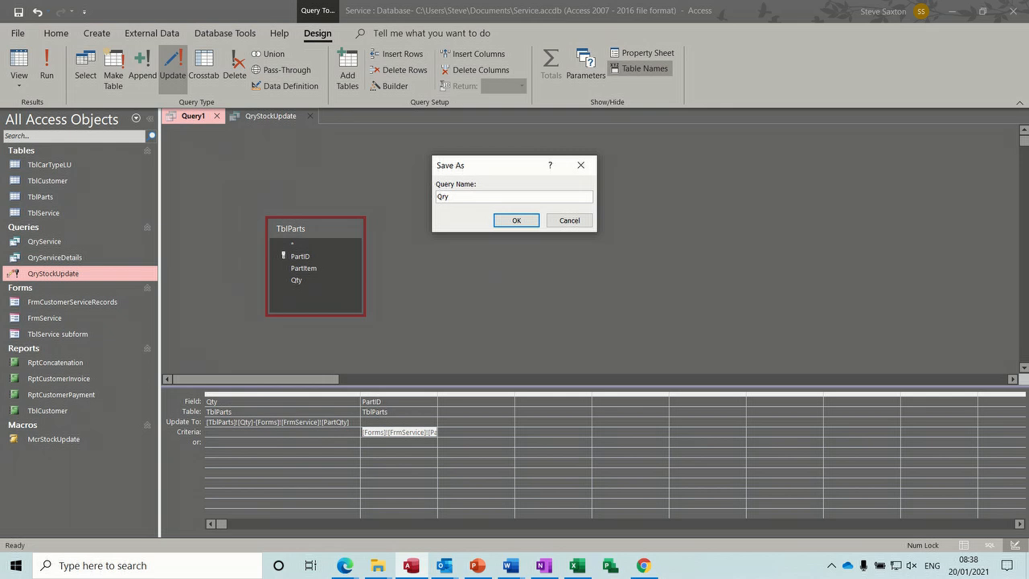
{"action": "type", "text": "date1"}
{"action": "left_click", "coordinate": [515, 221]}
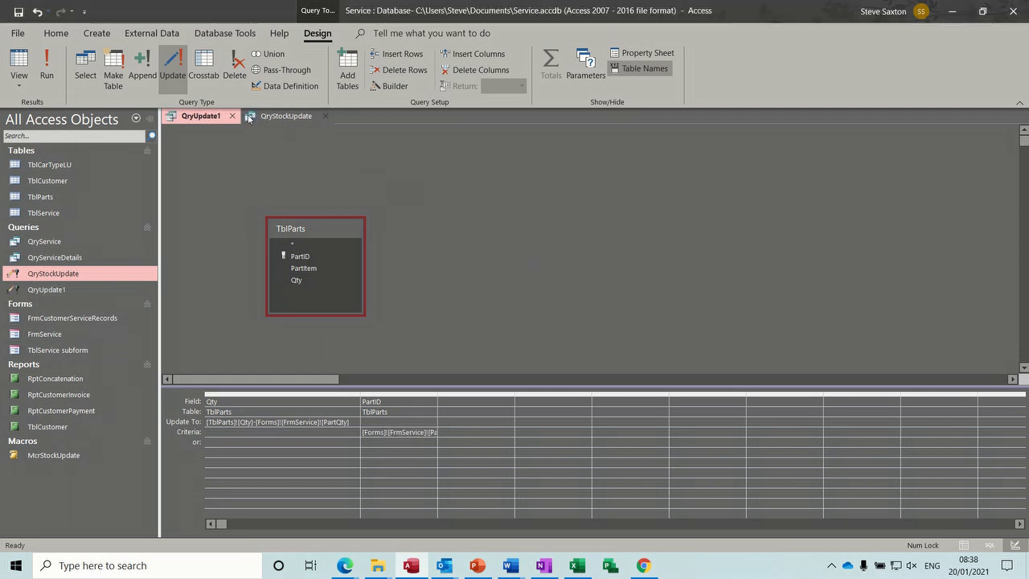
{"action": "left_click", "coordinate": [324, 118]}
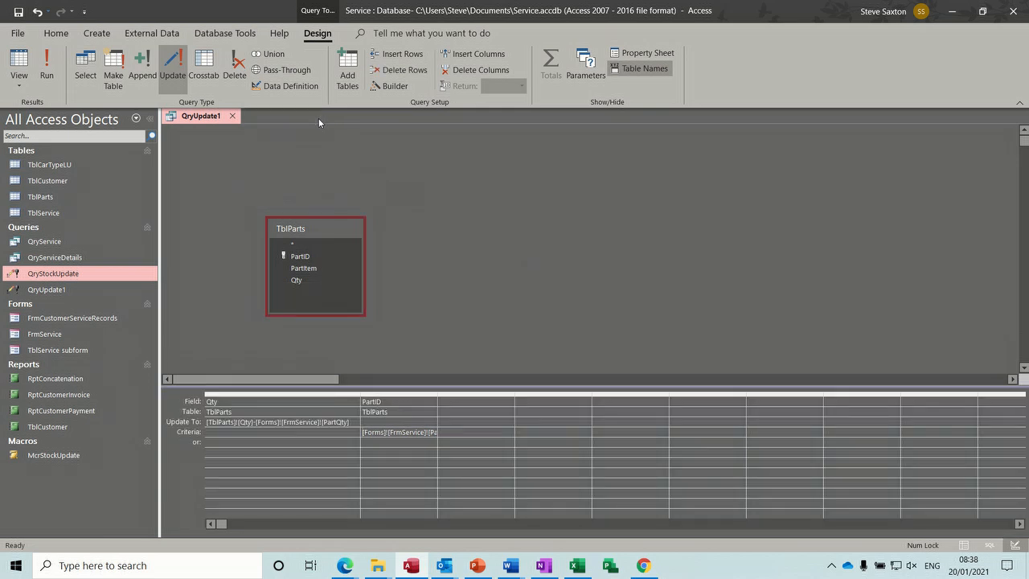
{"action": "left_click", "coordinate": [234, 117]}
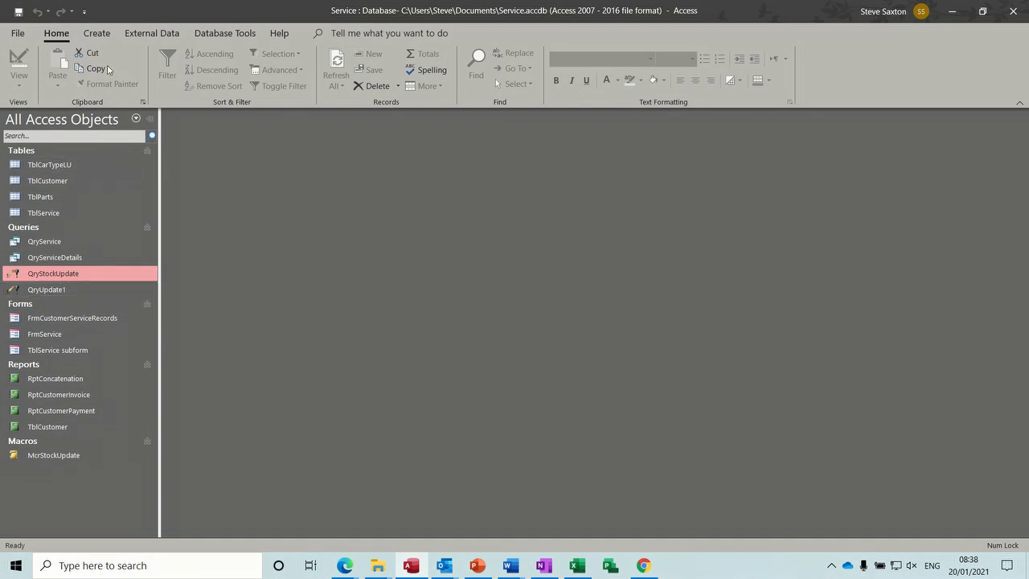
- Create a new macro with an OpenQuery action, removing the unneeded OnError action
{"action": "left_click", "coordinate": [97, 37]}
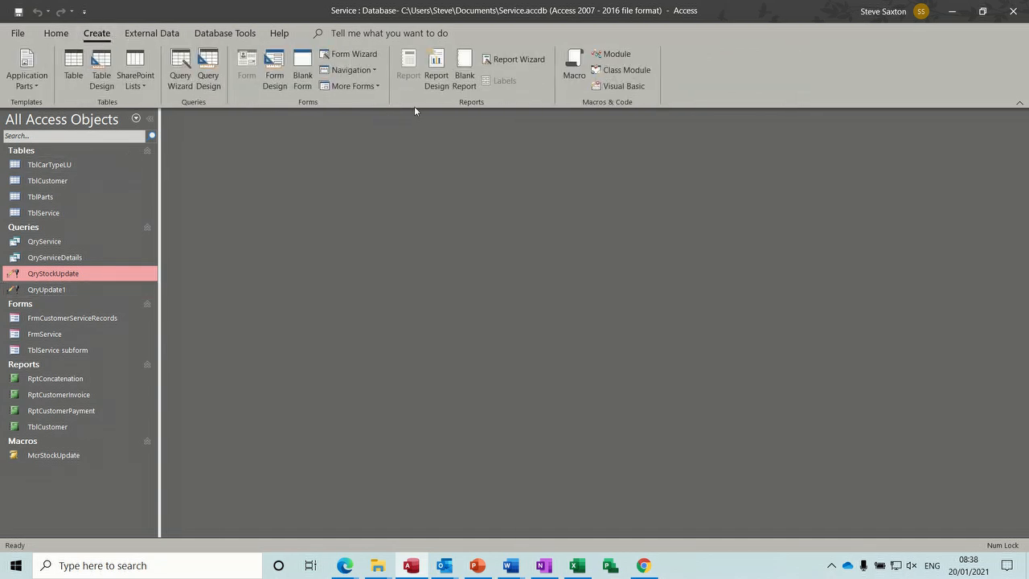
{"action": "left_click", "coordinate": [574, 66]}
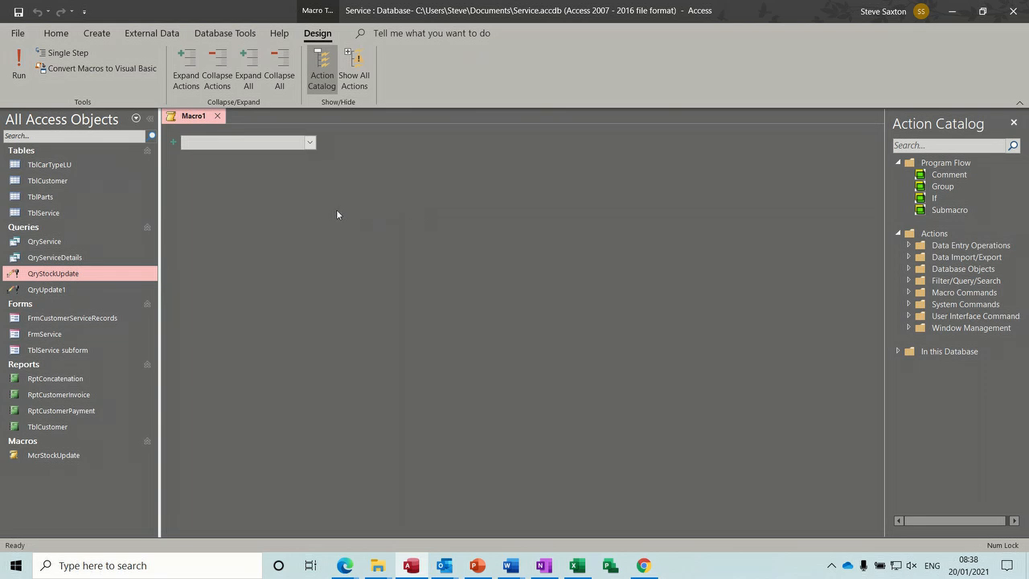
{"action": "type", "text": "OnError"}
{"action": "key", "text": "Return"}
{"action": "left_click_drag", "start_coordinate": [313, 275], "coordinate": [320, 330]}
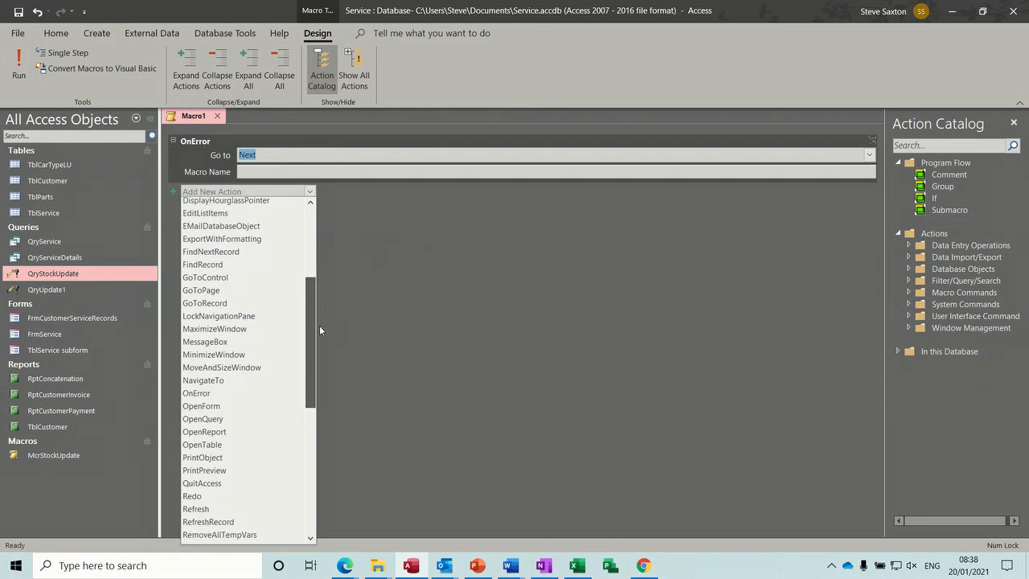
{"action": "left_click", "coordinate": [222, 419]}
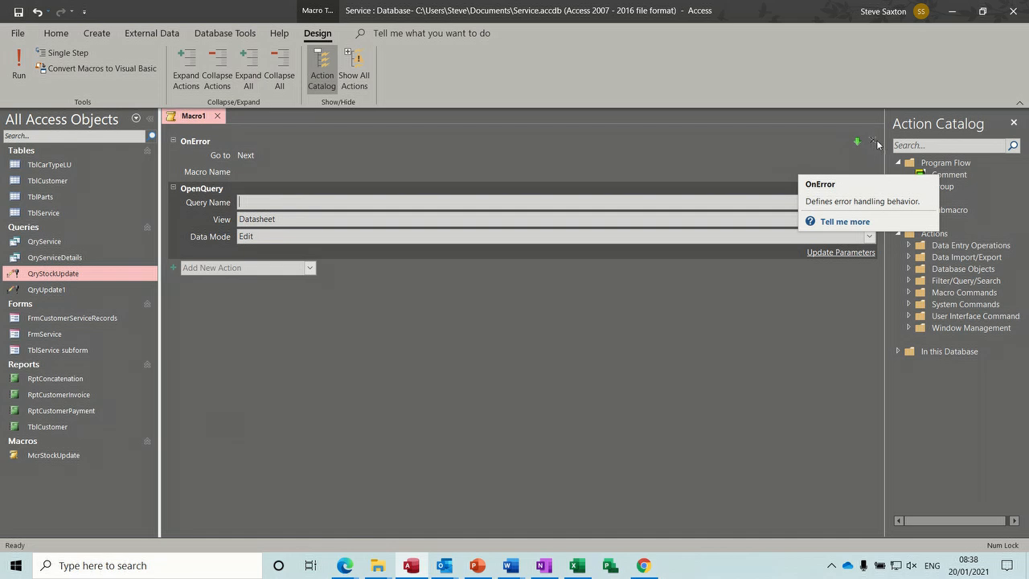
{"action": "left_click", "coordinate": [872, 141]}
- Set the query name of the macro's OpenQuery action to QryUpdate1
{"action": "left_click", "coordinate": [342, 156]}
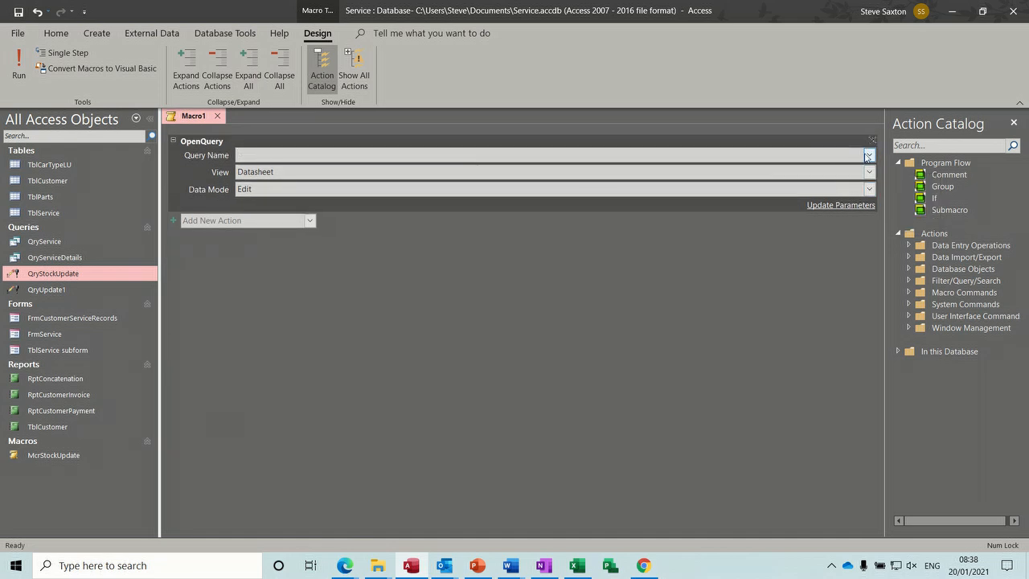
{"action": "left_click", "coordinate": [869, 155]}
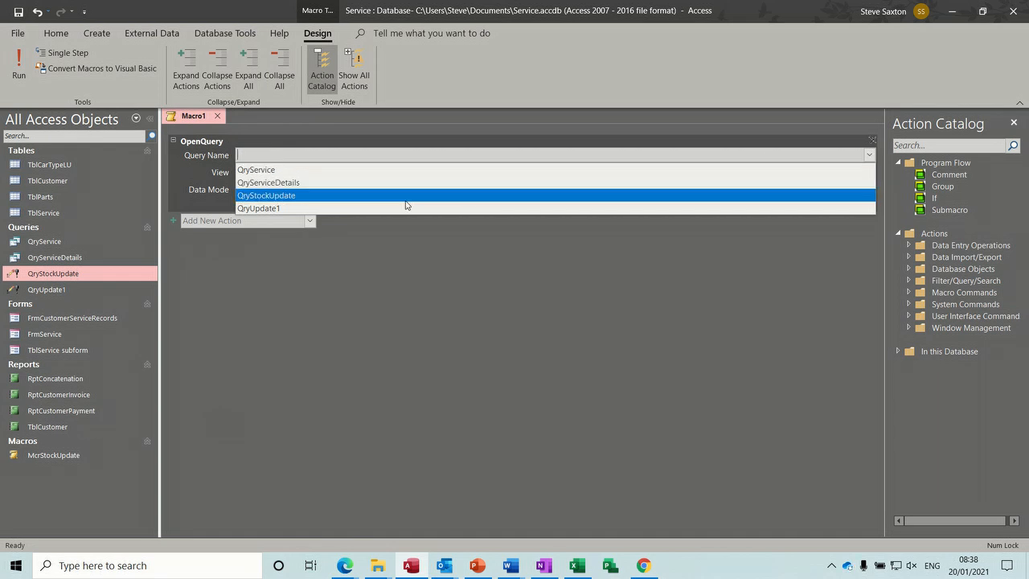
{"action": "left_click", "coordinate": [330, 208]}
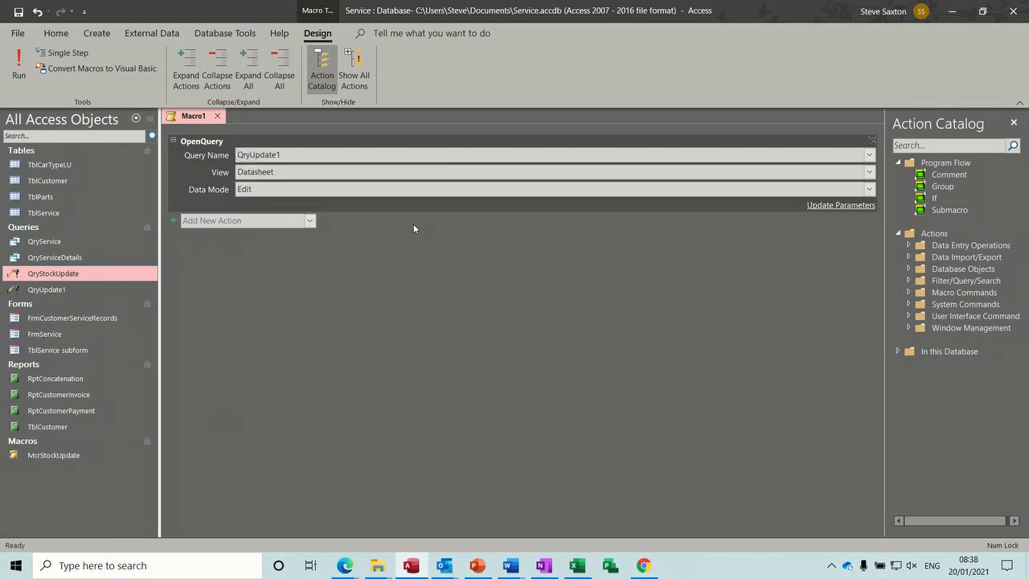
- Save the macro as McrUpdate1 and close it
{"action": "left_click", "coordinate": [19, 11]}
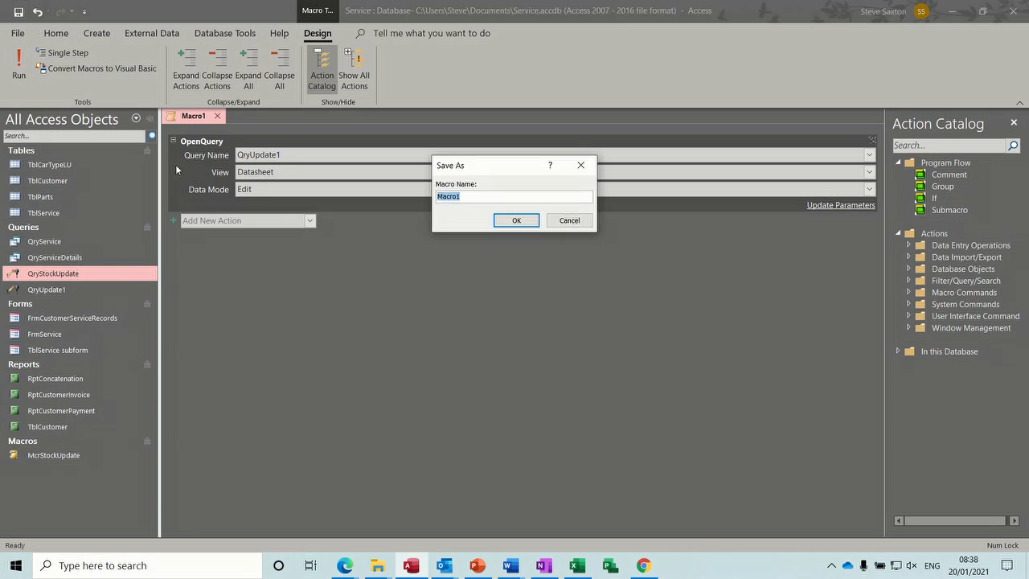
{"action": "type", "text": "McrUpdate1"}
{"action": "left_click", "coordinate": [515, 221]}
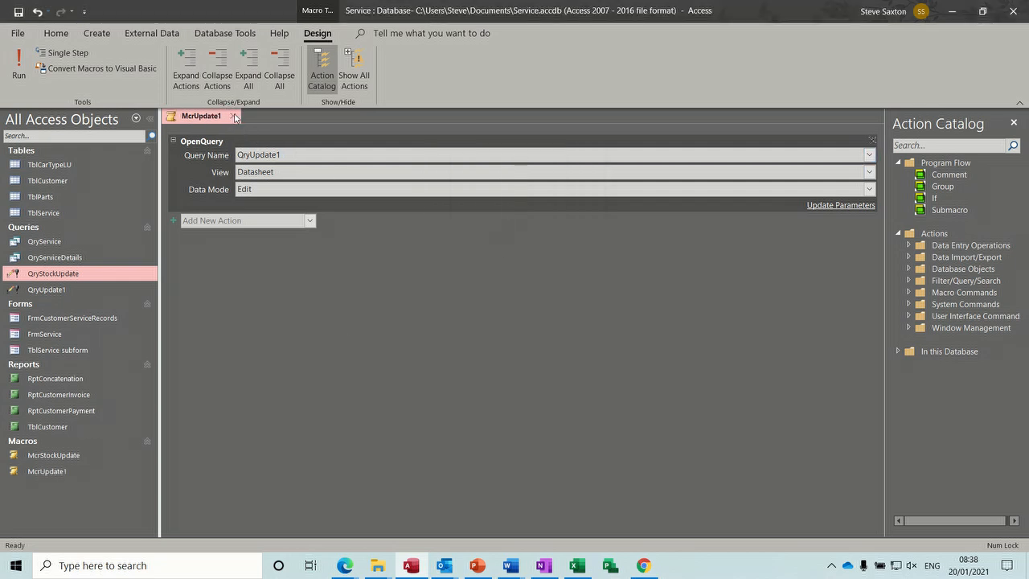
{"action": "left_click", "coordinate": [232, 116]}
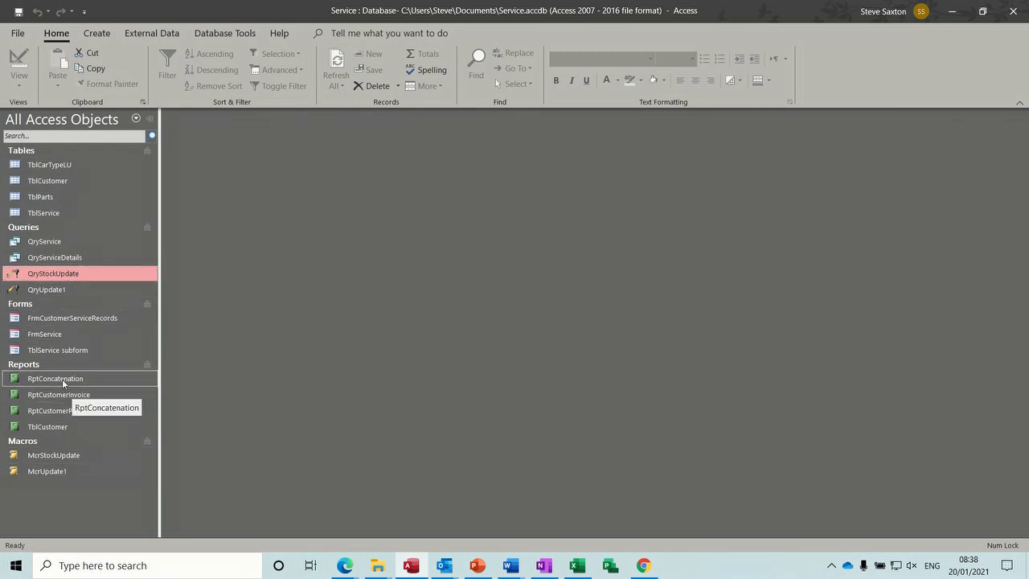
- In the design of FrmService, set the After Update event of the PartQty text box to McrUpdate1, and return to Form View
{"action": "right_click", "coordinate": [59, 335]}
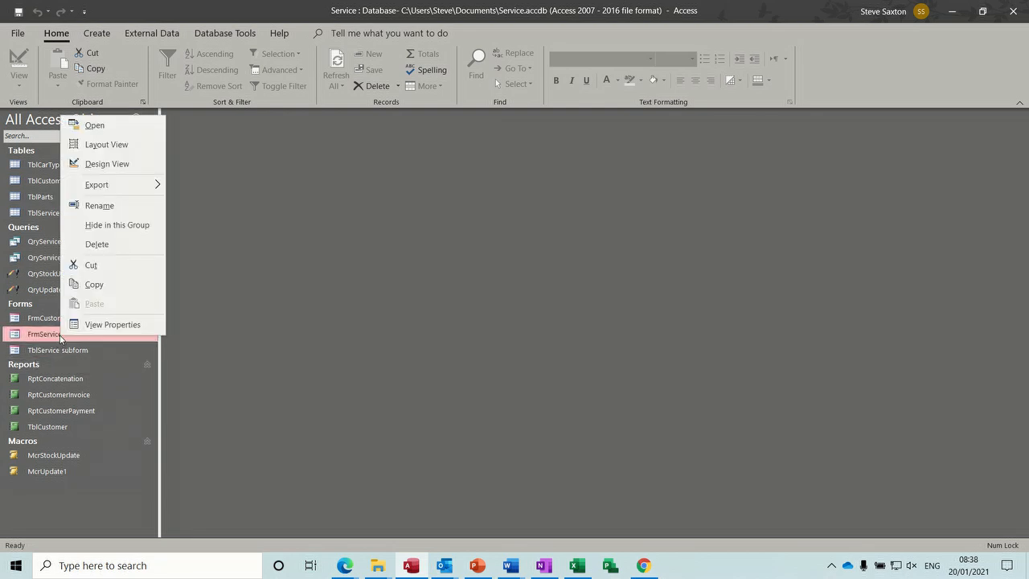
{"action": "left_click", "coordinate": [97, 164]}
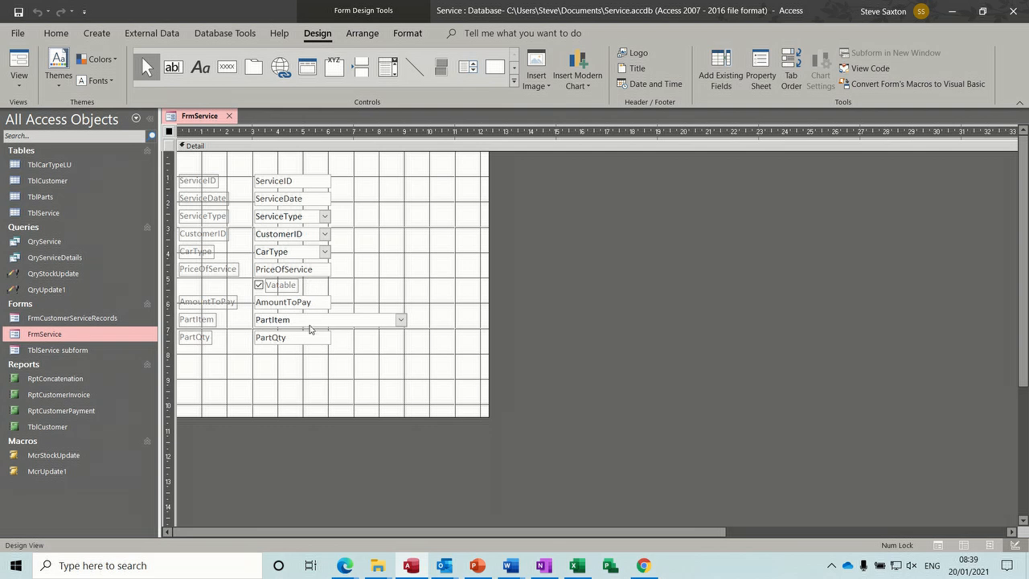
{"action": "left_click", "coordinate": [308, 340]}
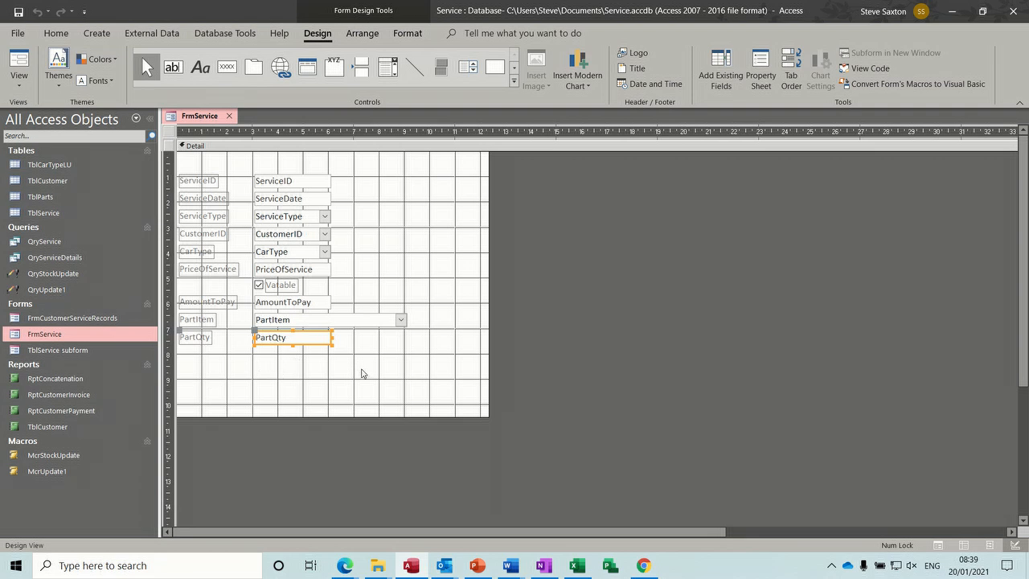
{"action": "left_click", "coordinate": [762, 70]}
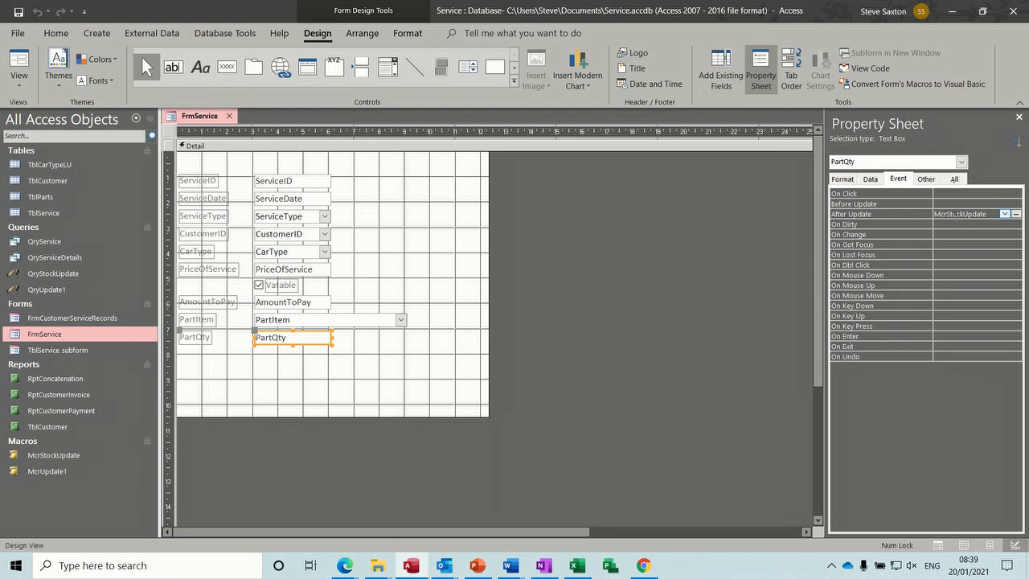
{"action": "left_click", "coordinate": [1005, 214]}
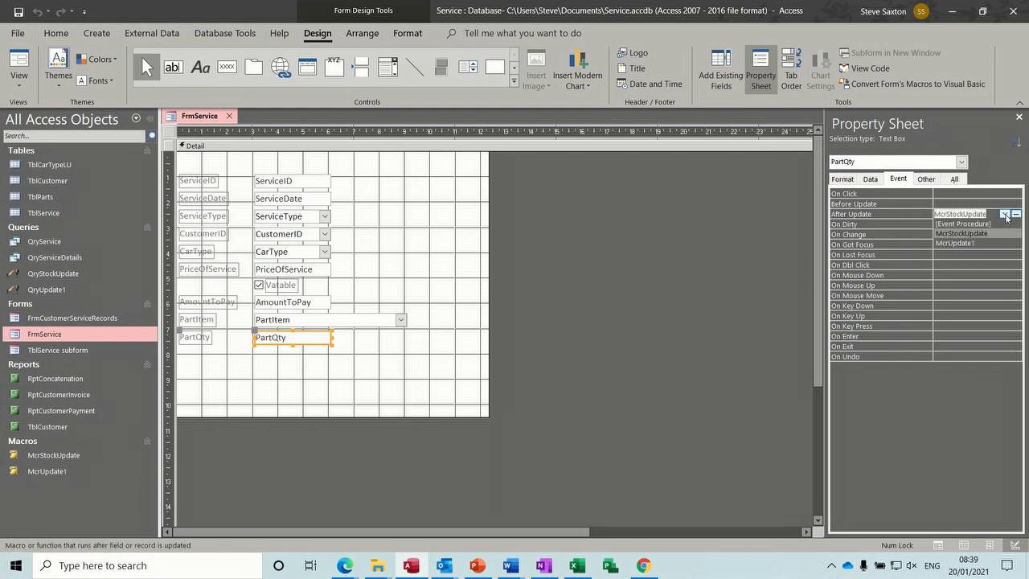
{"action": "left_click", "coordinate": [957, 242]}
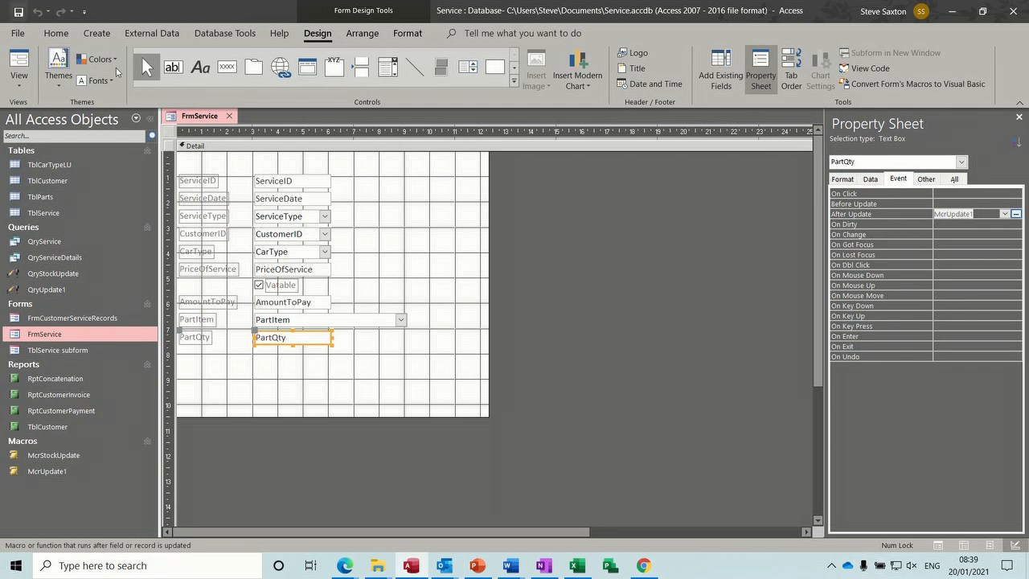
{"action": "left_click", "coordinate": [18, 64]}
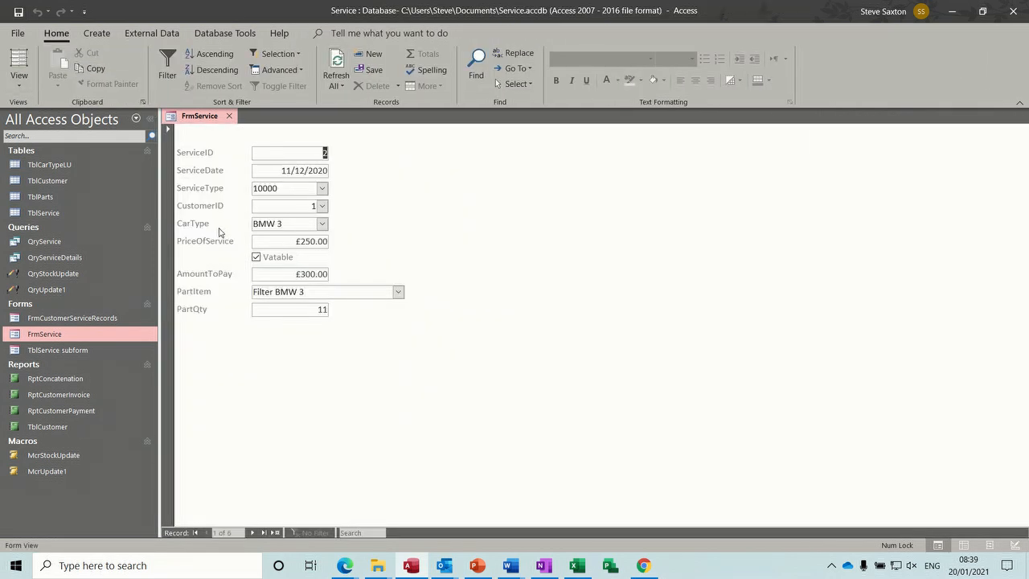
- Set the Qty of Filter BMW 3 in the TblParts table to 100, and close the table
{"action": "double_click", "coordinate": [53, 201]}
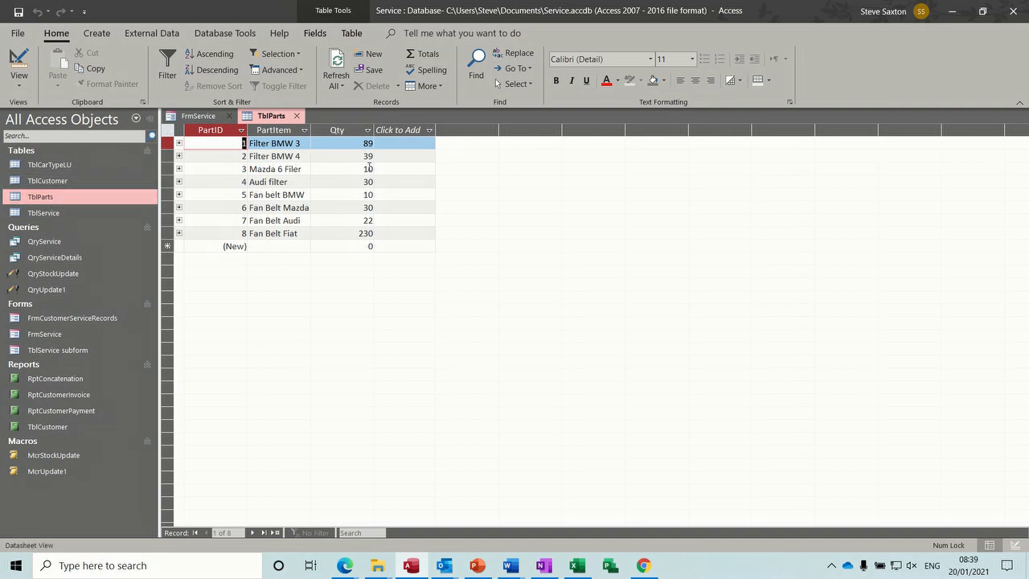
{"action": "left_click", "coordinate": [357, 142]}
{"action": "left_click_drag", "start_coordinate": [356, 143], "coordinate": [378, 143]}
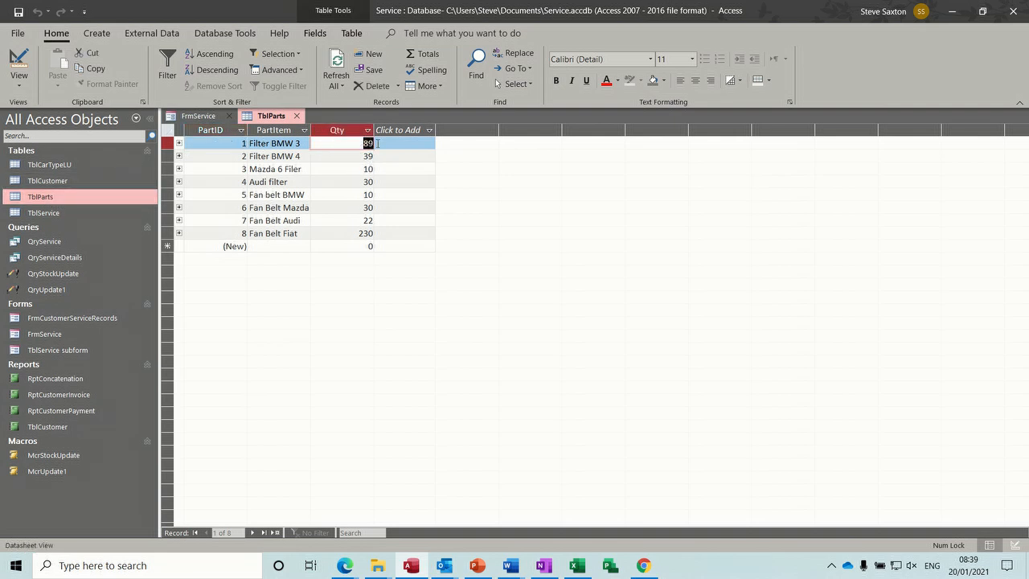
{"action": "type", "text": "100"}
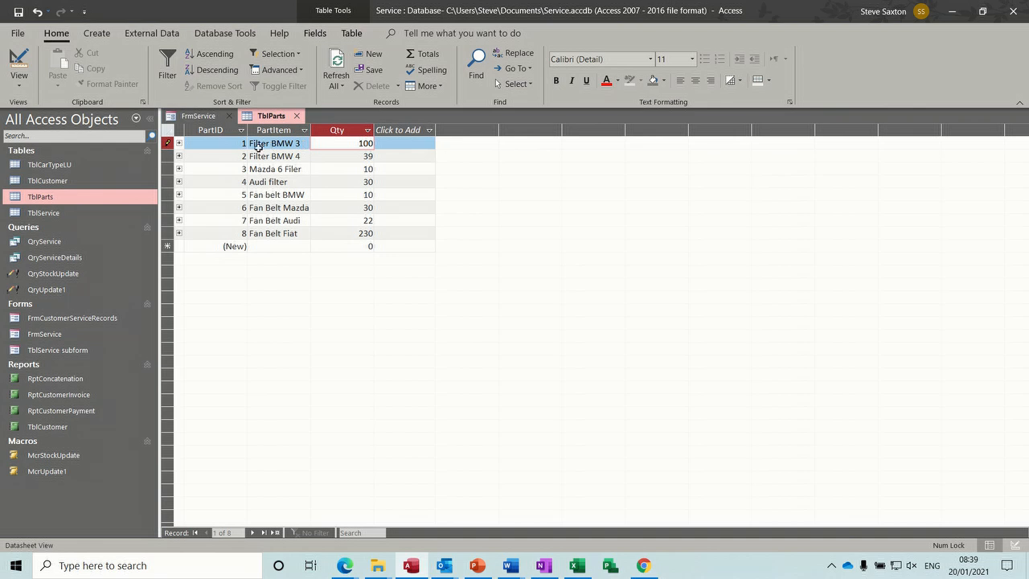
{"action": "key", "text": "Down"}
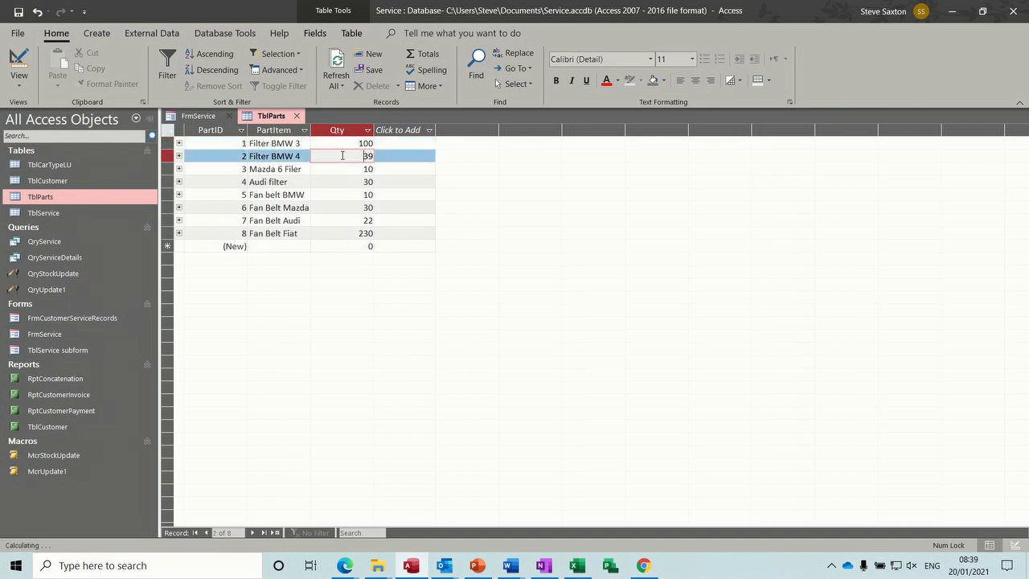
{"action": "left_click", "coordinate": [297, 116]}
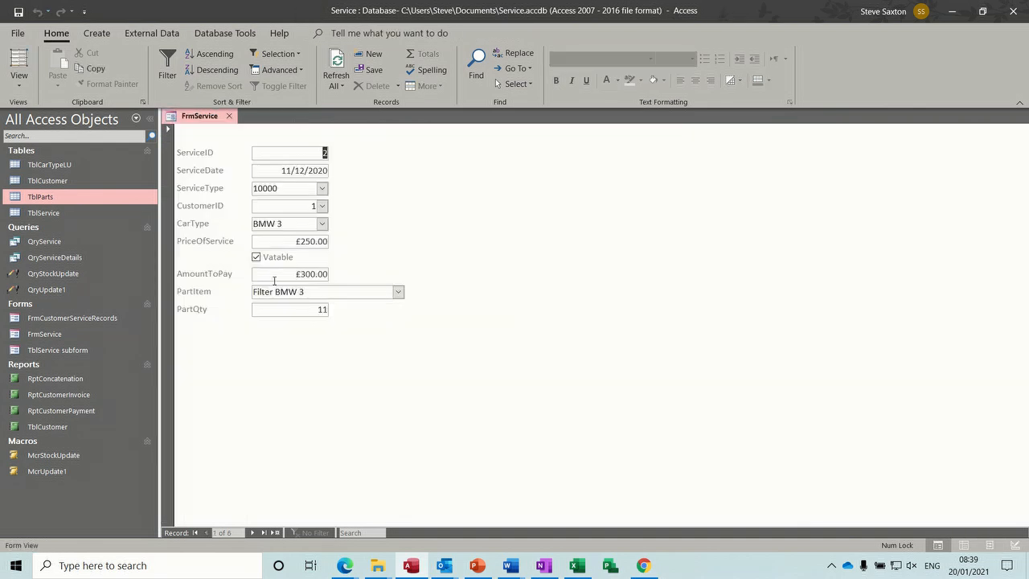
- Start a new record in FrmService and enter today's date, 20/01/2021, as the ServiceDate
{"action": "left_click", "coordinate": [275, 532]}
{"action": "left_click", "coordinate": [307, 169]}
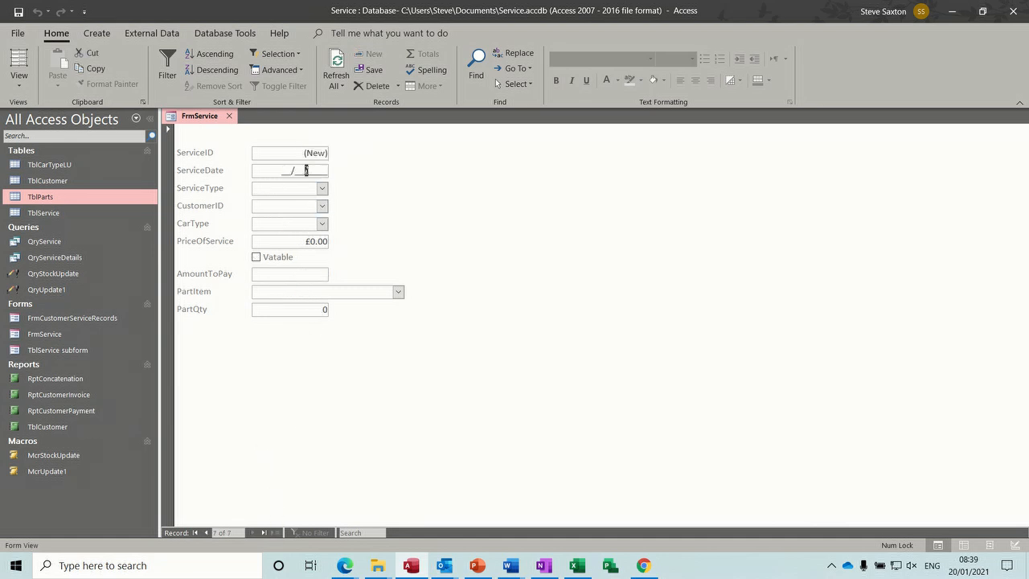
{"action": "left_click", "coordinate": [279, 173]}
{"action": "key", "text": "ctrl+semicolon"}
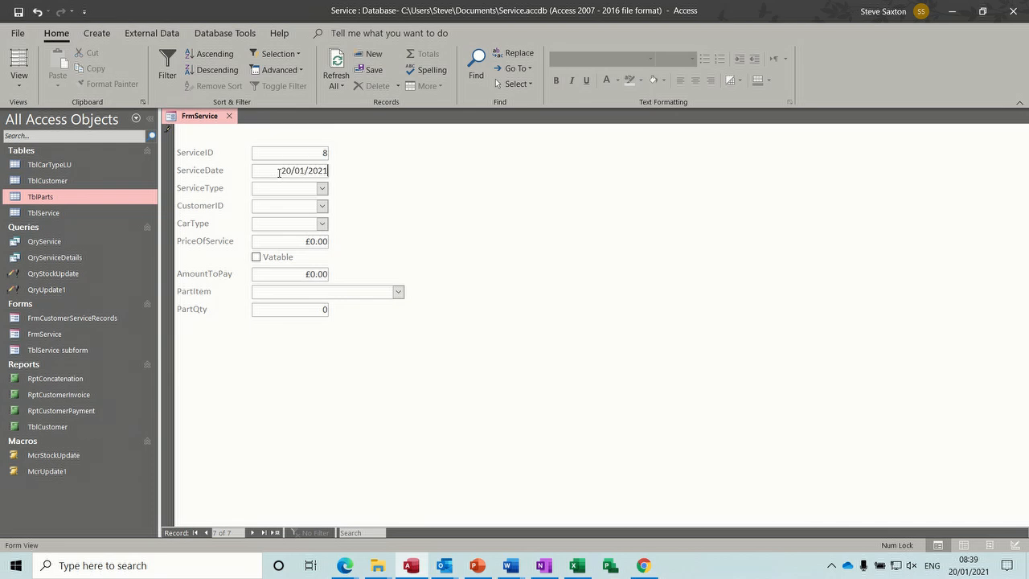
- For the new service record, choose ServiceType 10000, the second customer's ID, and CarType BMW 3
{"action": "left_click", "coordinate": [321, 189]}
{"action": "left_click", "coordinate": [273, 202]}
{"action": "left_click", "coordinate": [322, 205]}
{"action": "left_click", "coordinate": [304, 233]}
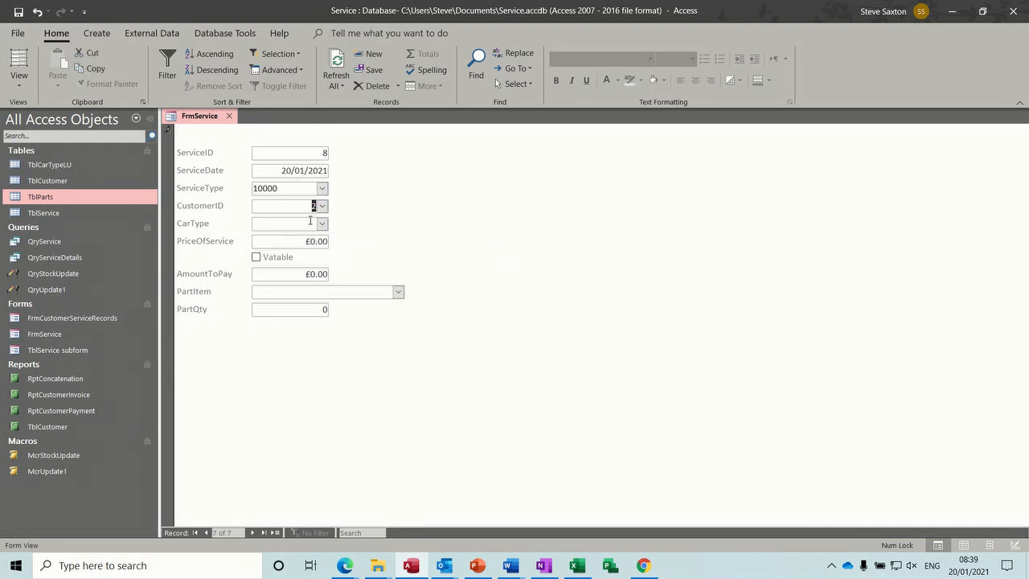
{"action": "left_click", "coordinate": [322, 224]}
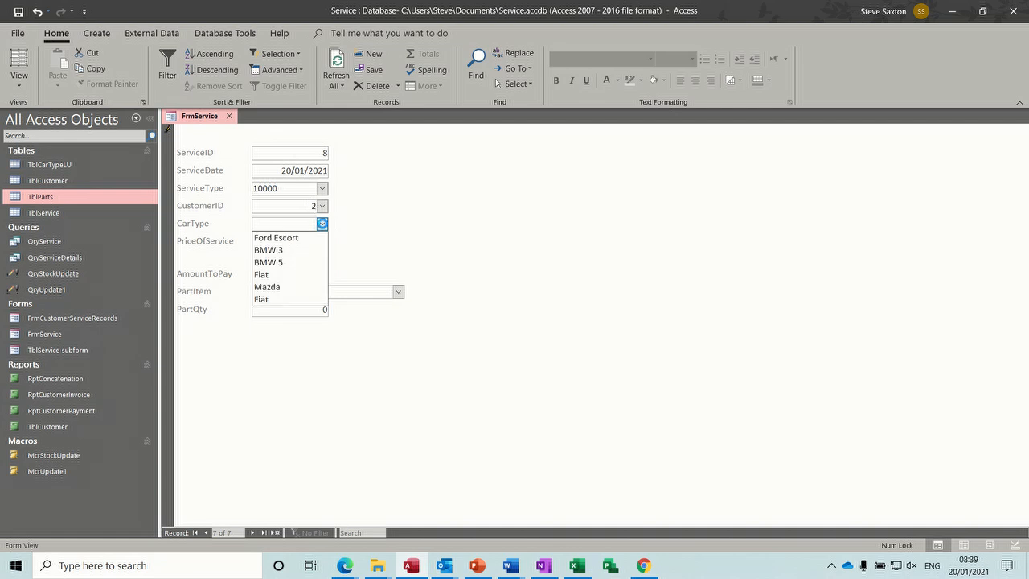
{"action": "left_click", "coordinate": [299, 253]}
- Set the PriceOfService to £1,000.00 and mark the service as Vatable
{"action": "left_click_drag", "start_coordinate": [305, 241], "coordinate": [333, 241]}
{"action": "type", "text": "1000"}
{"action": "left_click", "coordinate": [256, 257]}
- Choose Filter BMW 3 as the PartItem and set the PartQty to 2
{"action": "left_click", "coordinate": [398, 293]}
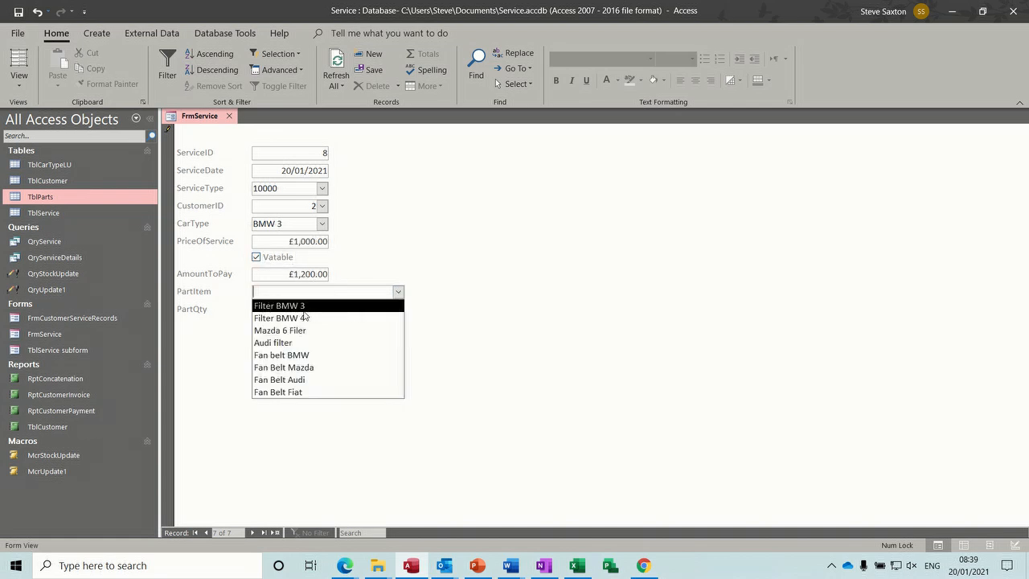
{"action": "left_click", "coordinate": [258, 306]}
{"action": "left_click", "coordinate": [323, 310]}
{"action": "double_click", "coordinate": [323, 310]}
{"action": "type", "text": "2"}
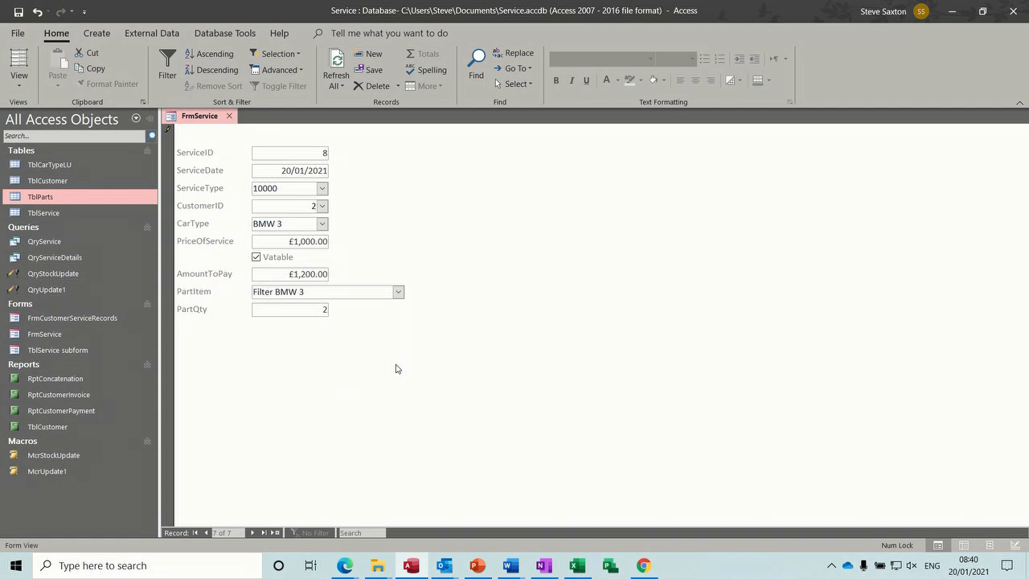
- Commit the part quantity, approve the update query it triggers, and check the Filter BMW 3 stock in the TblParts table
{"action": "key", "text": "Return"}
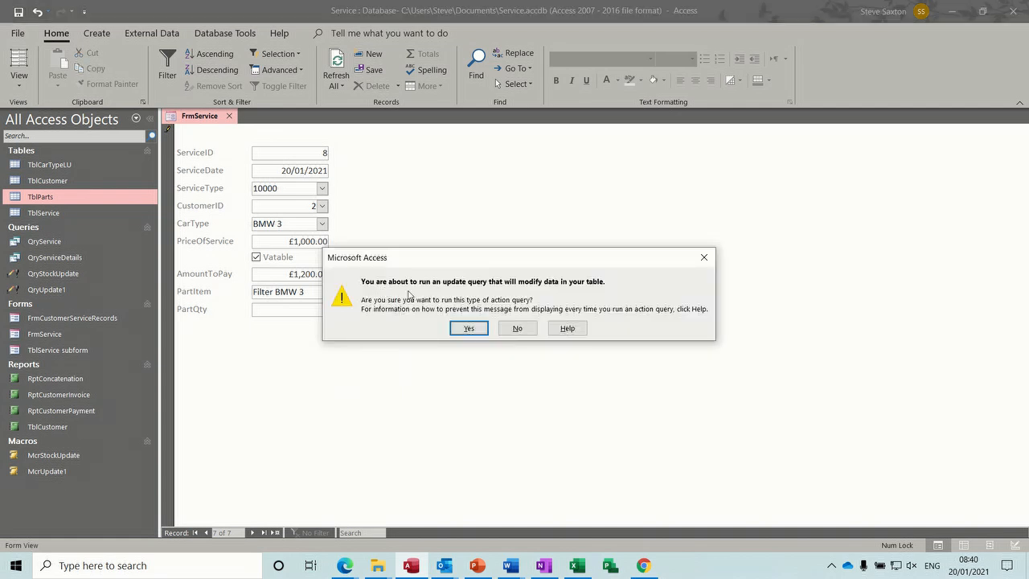
{"action": "left_click", "coordinate": [470, 329]}
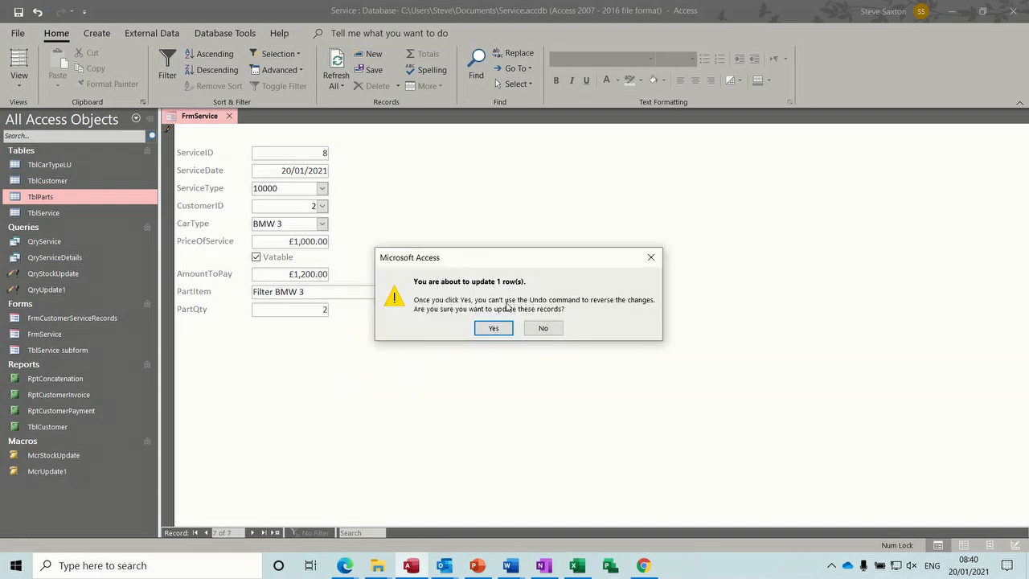
{"action": "left_click", "coordinate": [494, 329]}
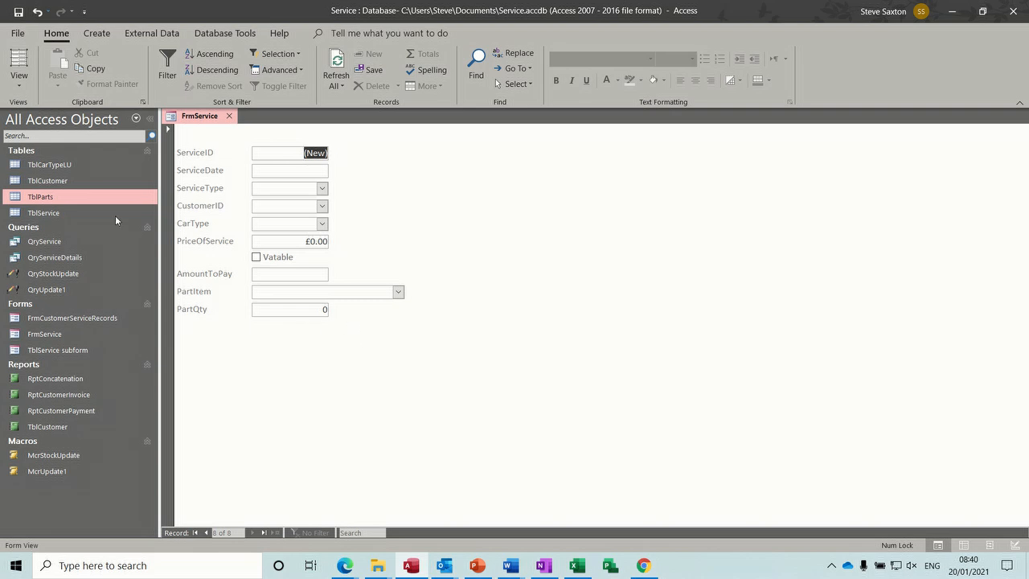
{"action": "double_click", "coordinate": [40, 197]}
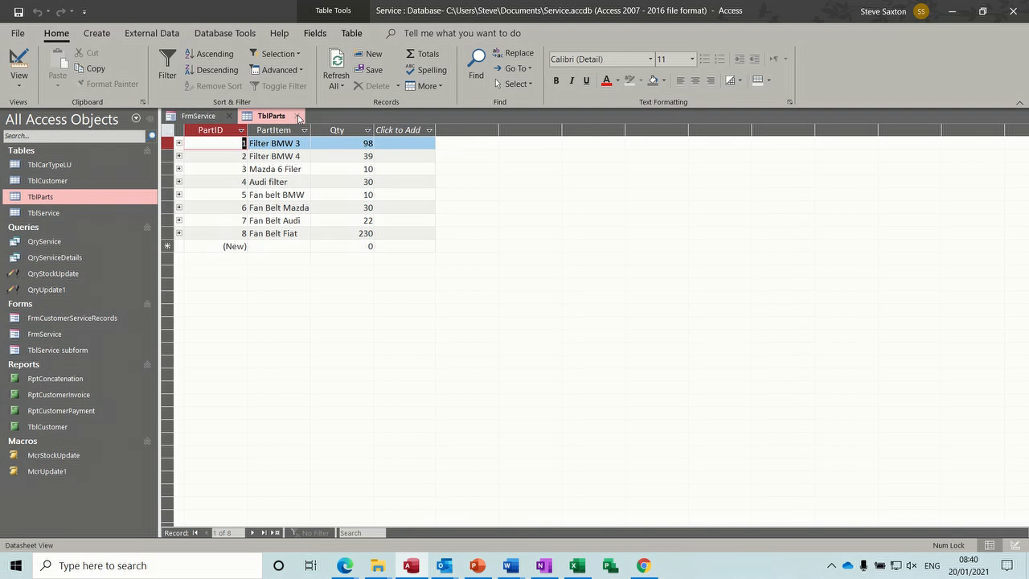
{"action": "left_click", "coordinate": [298, 119]}
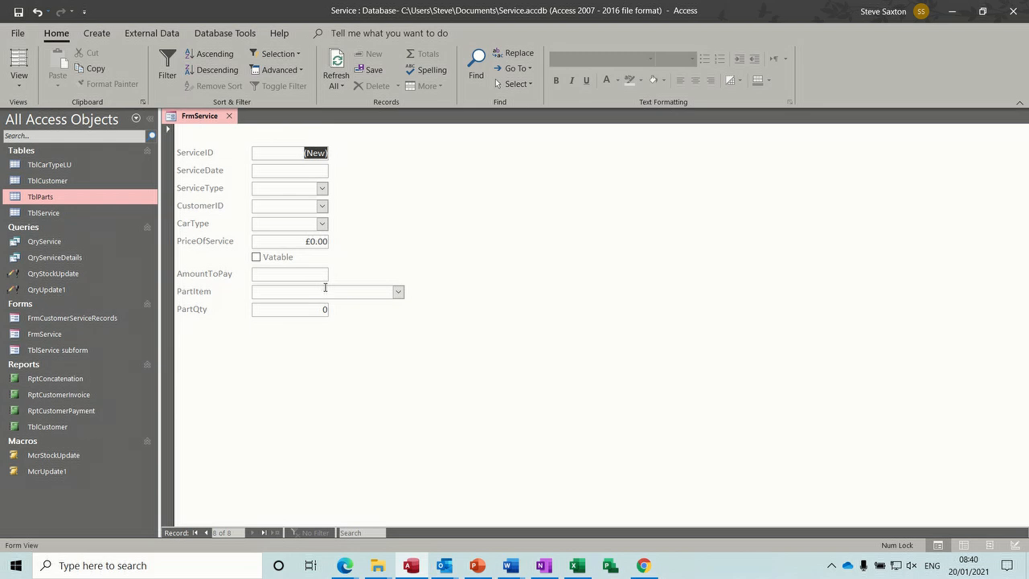
- Open QryUpdate1 in Design View and widen the Qty and PartID columns until the full Update To and Criteria expressions fit
{"action": "right_click", "coordinate": [69, 292]}
{"action": "left_click", "coordinate": [93, 321]}
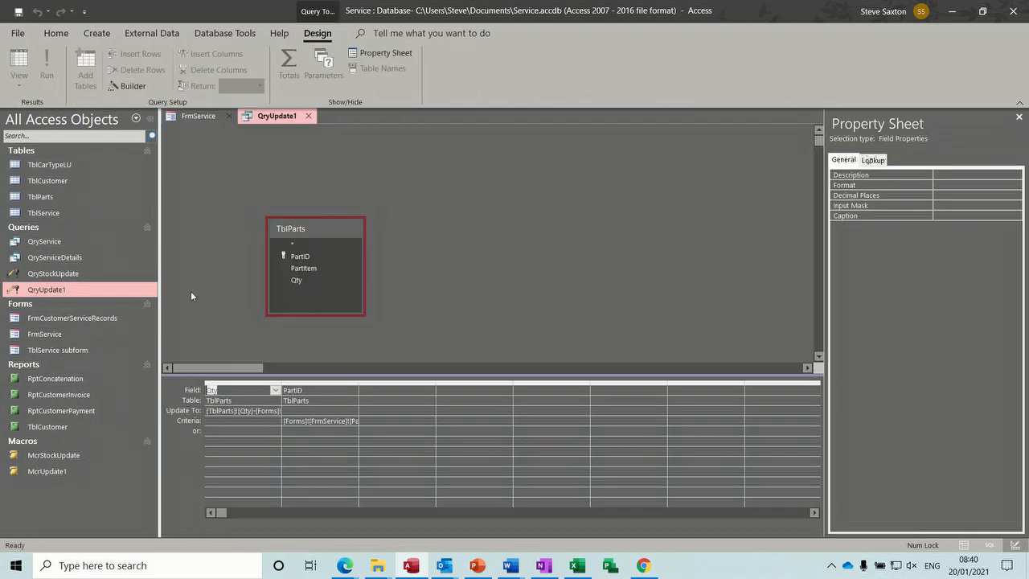
{"action": "left_click_drag", "start_coordinate": [358, 383], "coordinate": [435, 383]}
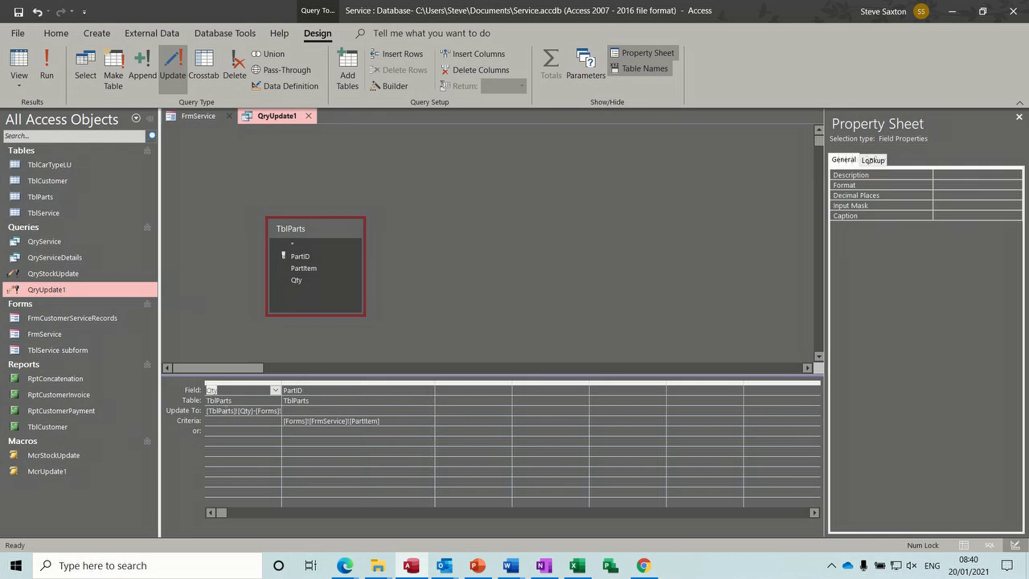
{"action": "left_click_drag", "start_coordinate": [283, 383], "coordinate": [326, 384]}
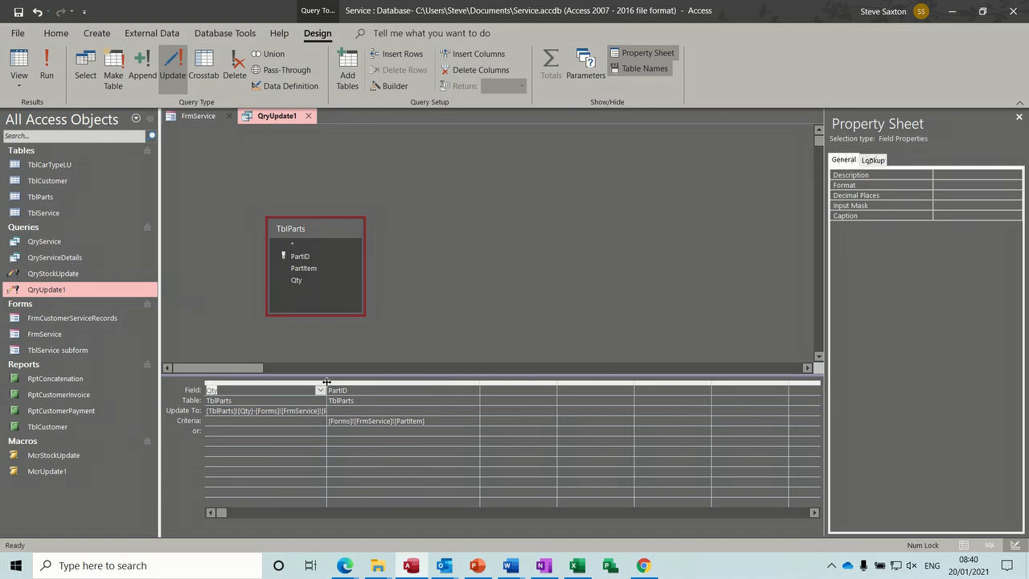
{"action": "left_click_drag", "start_coordinate": [326, 382], "coordinate": [358, 382]}
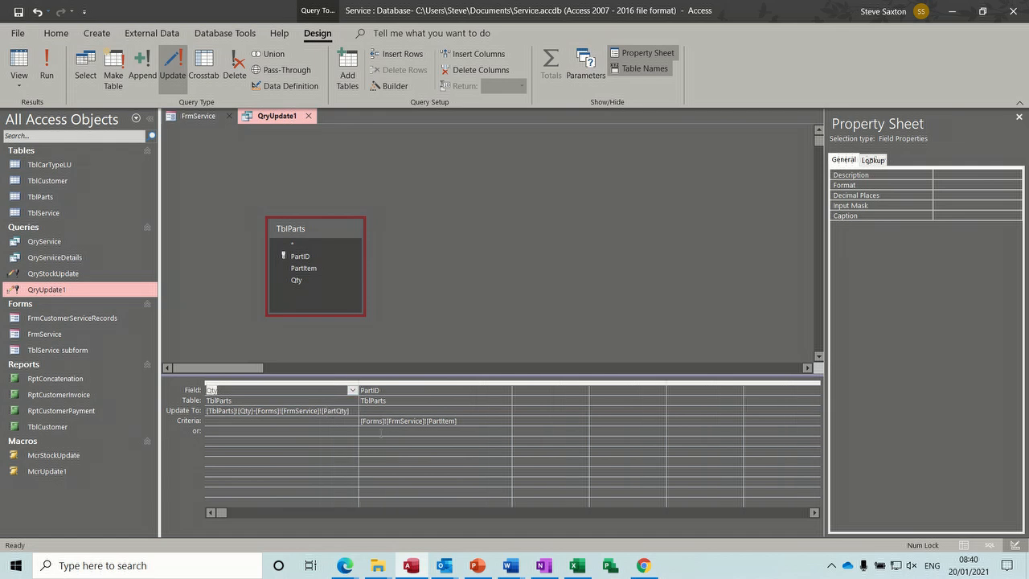